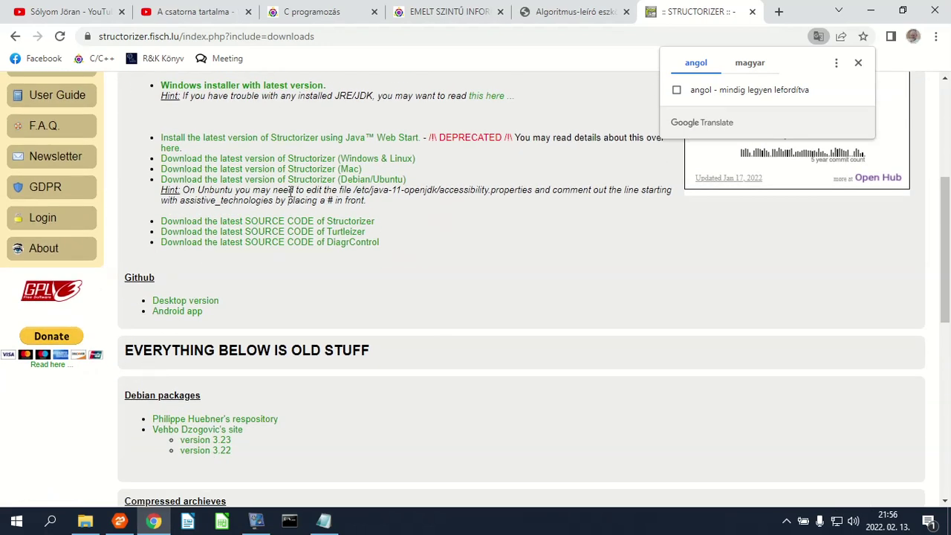
# Step: Download Structorizer Light 1.50 (Delphi) from the Windows section of the Structorizer downloads page
pyautogui.scroll(2, 243, 212)
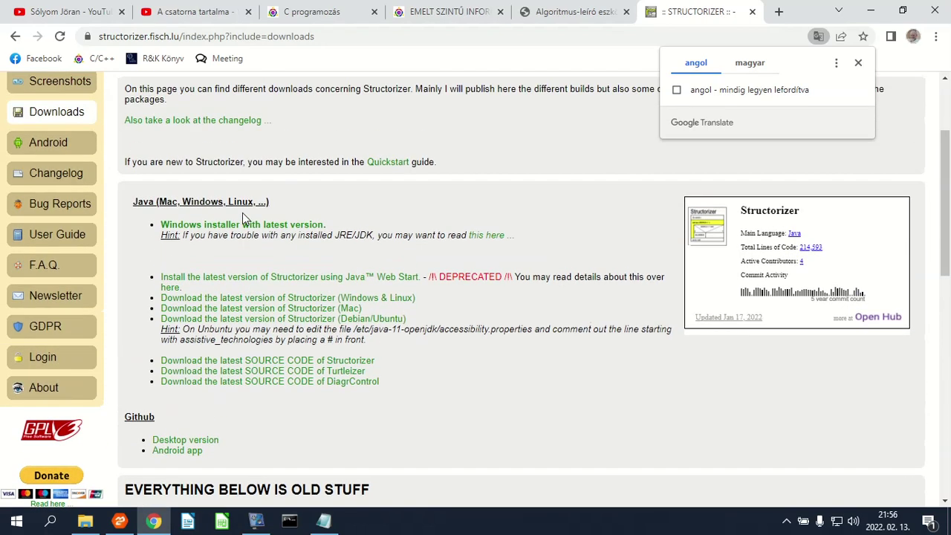
pyautogui.scroll(-1, 165, 236)
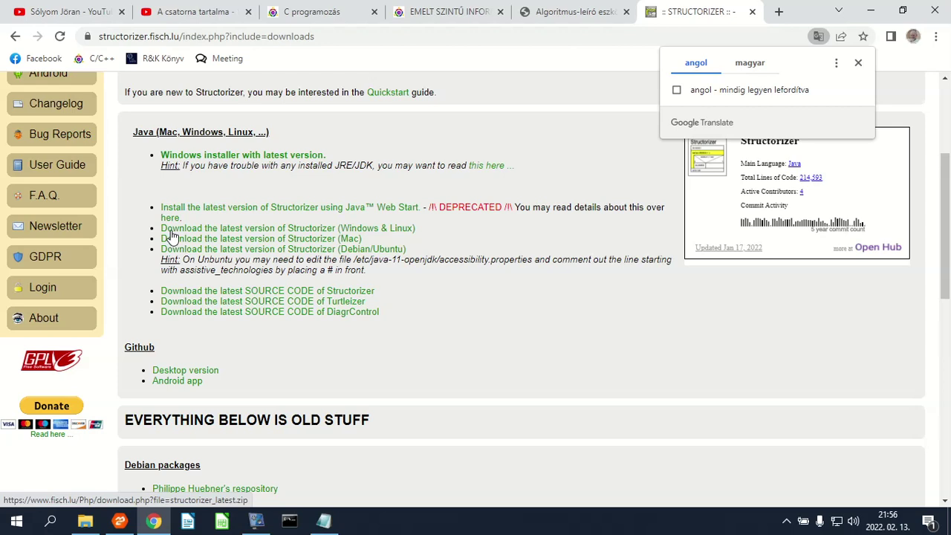
pyautogui.scroll(-3, 211, 240)
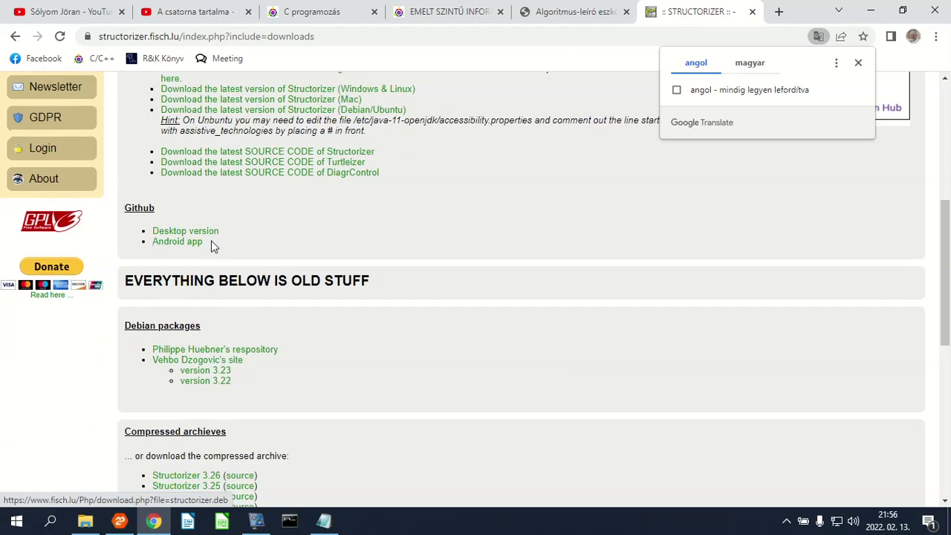
pyautogui.scroll(-1, 133, 220)
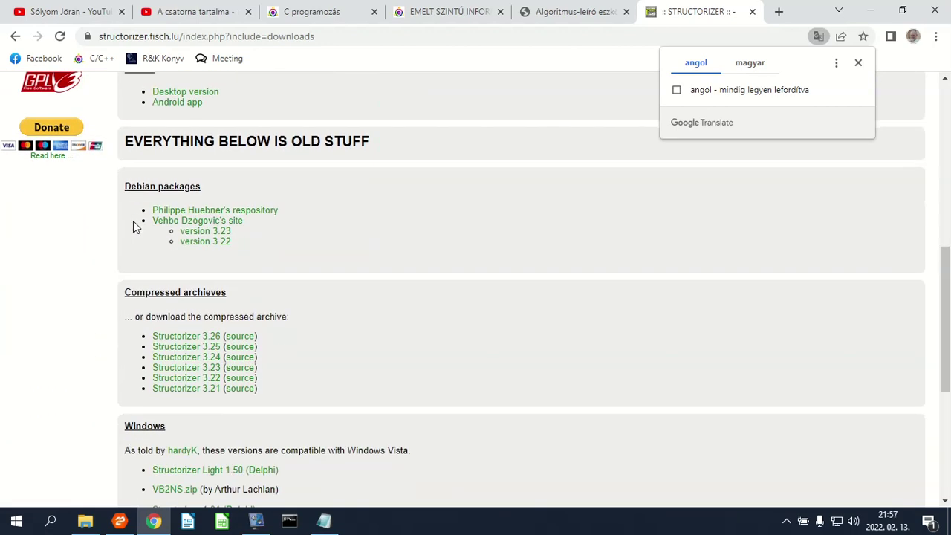
pyautogui.scroll(-2, 133, 221)
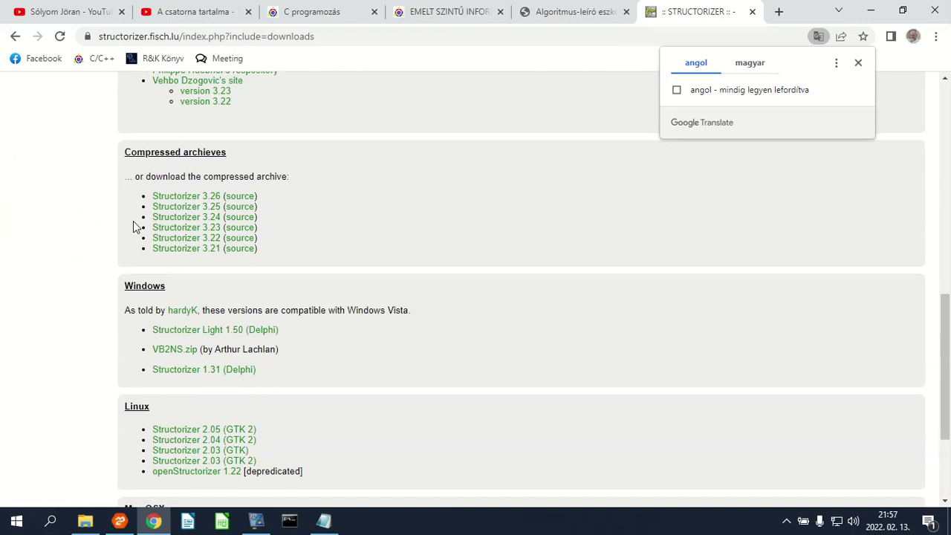
pyautogui.scroll(-1, 133, 220)
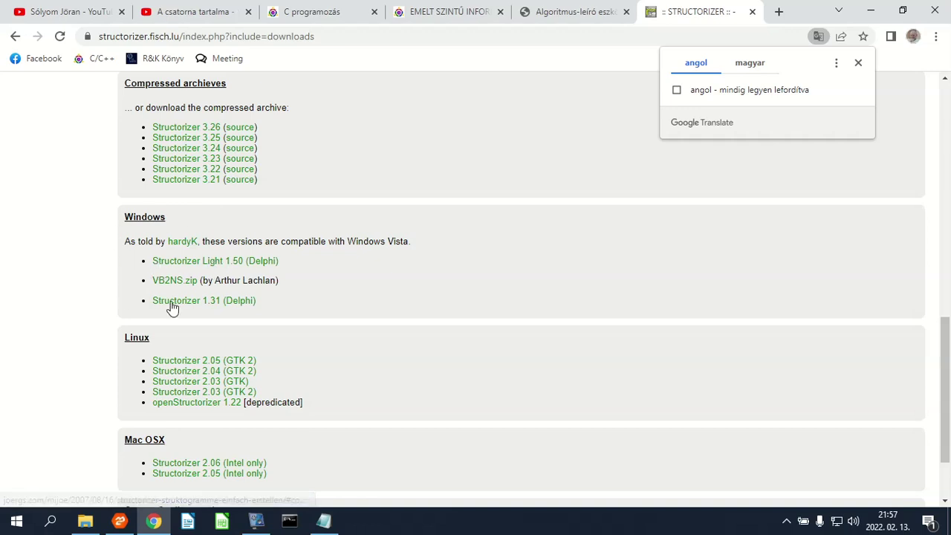
pyautogui.click(199, 263)
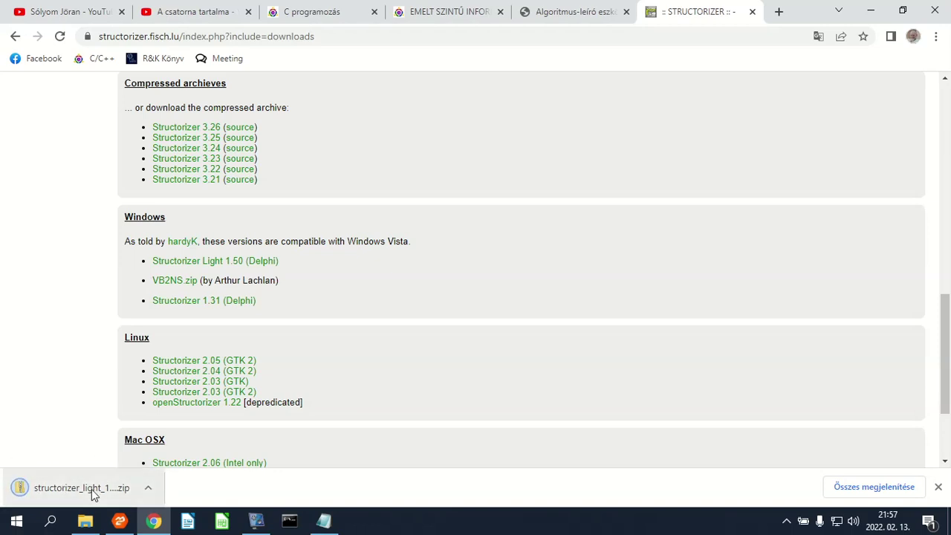
# Step: List all browser downloads and show structorizer_light_1_50.zip in its containing folder
pyautogui.click(860, 496)
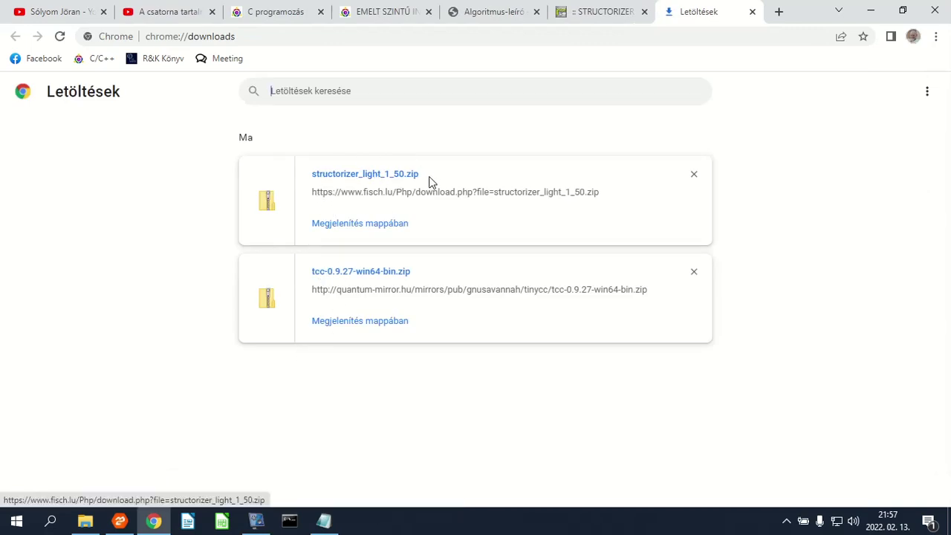
pyautogui.click(344, 225)
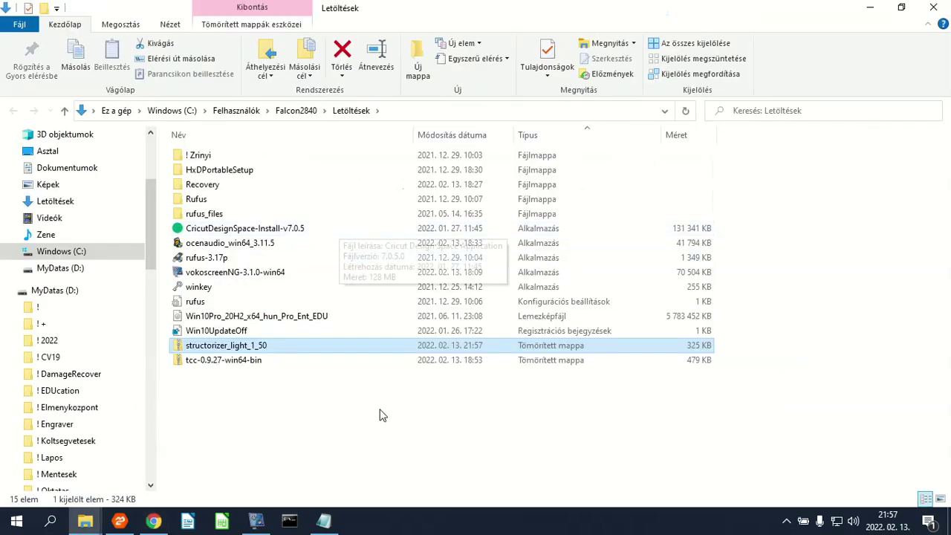
pyautogui.click(240, 409)
# Step: Extract all files from the structorizer_light_1_50 archive into the suggested folder of the same name in Downloads
pyautogui.click(195, 350)
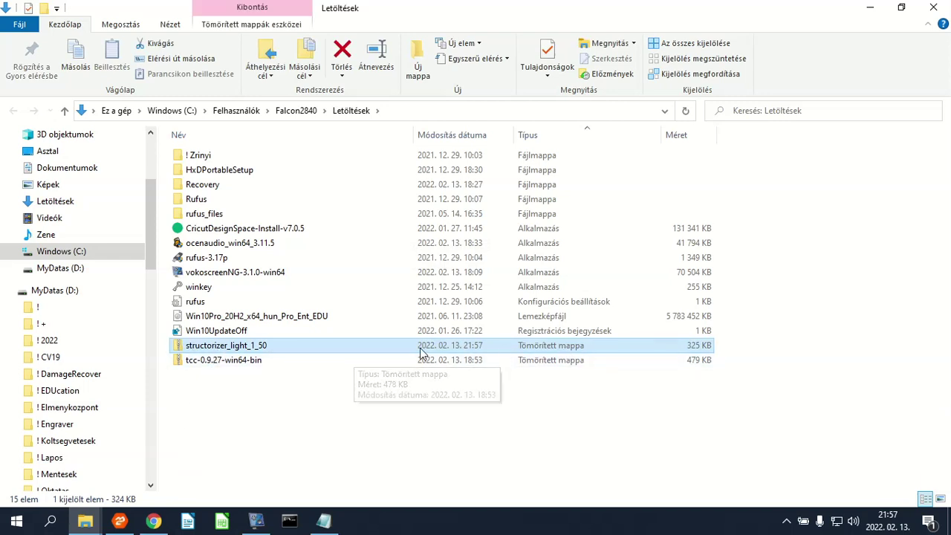
pyautogui.rightClick(258, 351)
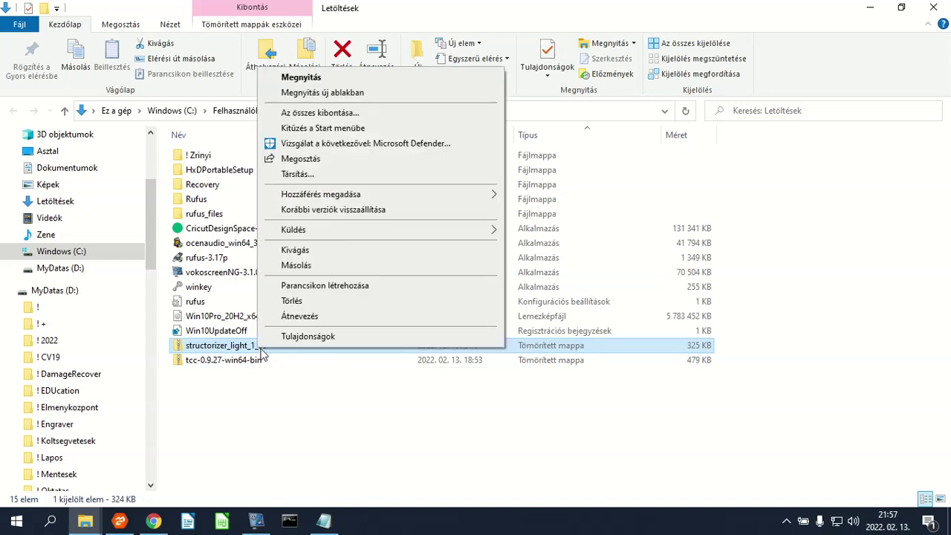
pyautogui.click(309, 115)
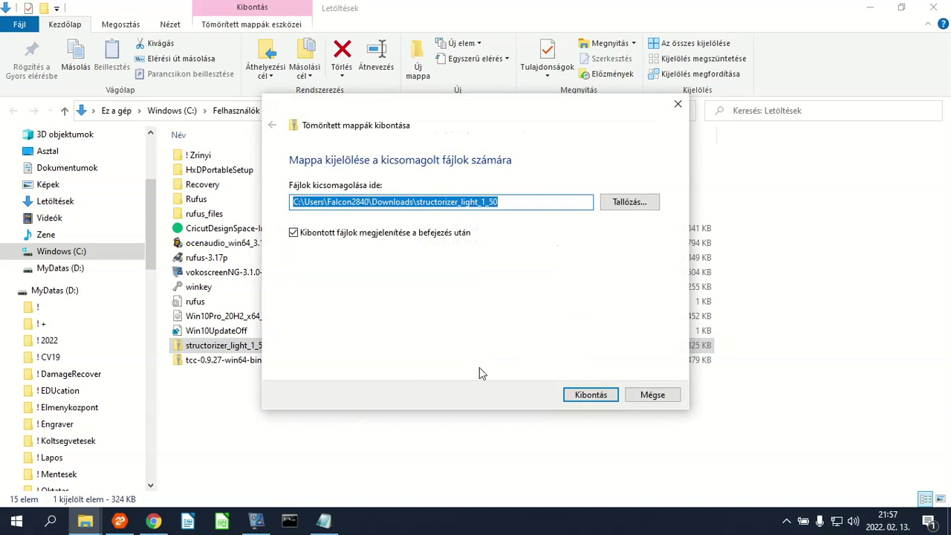
pyautogui.click(594, 394)
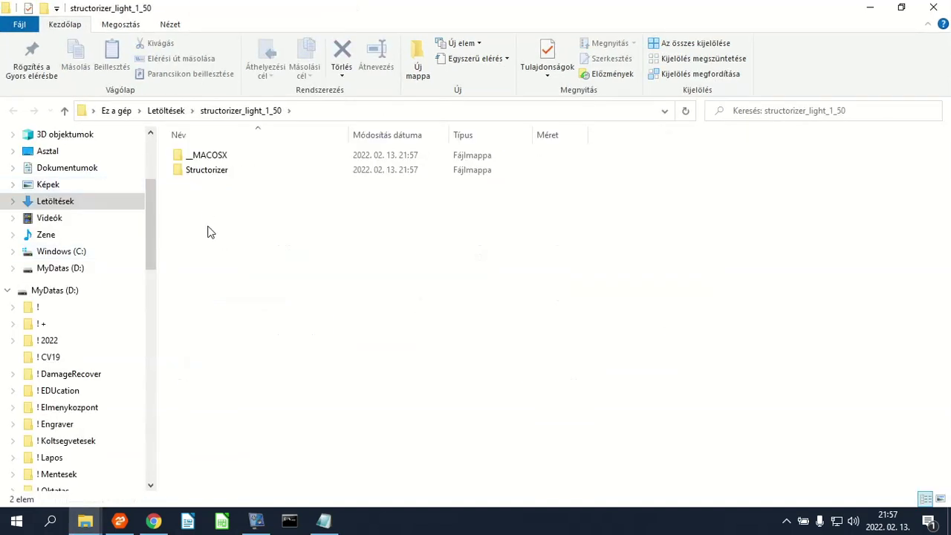
# Step: Check the contents of the extracted __MACOSX and Structorizer folders, returning to structorizer_light_1_50 each time
pyautogui.doubleClick(191, 155)
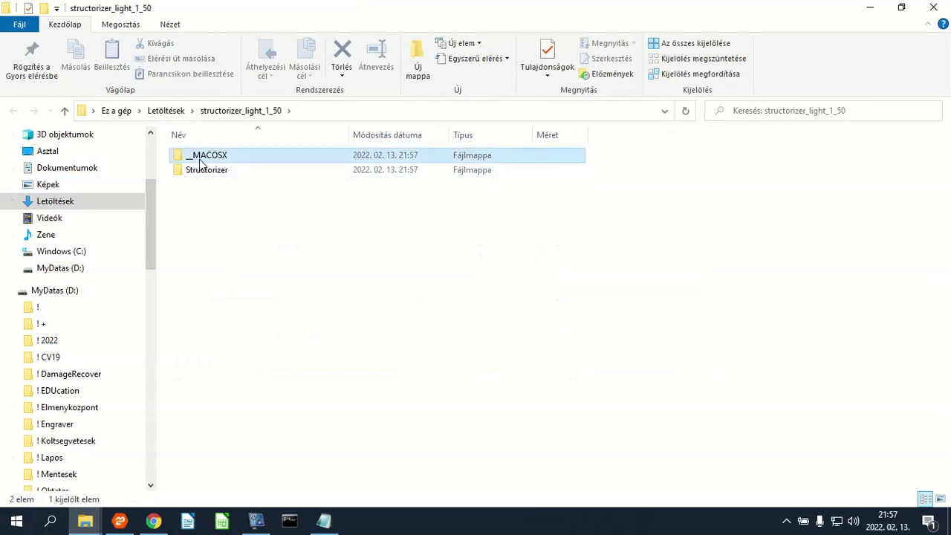
pyautogui.click(249, 113)
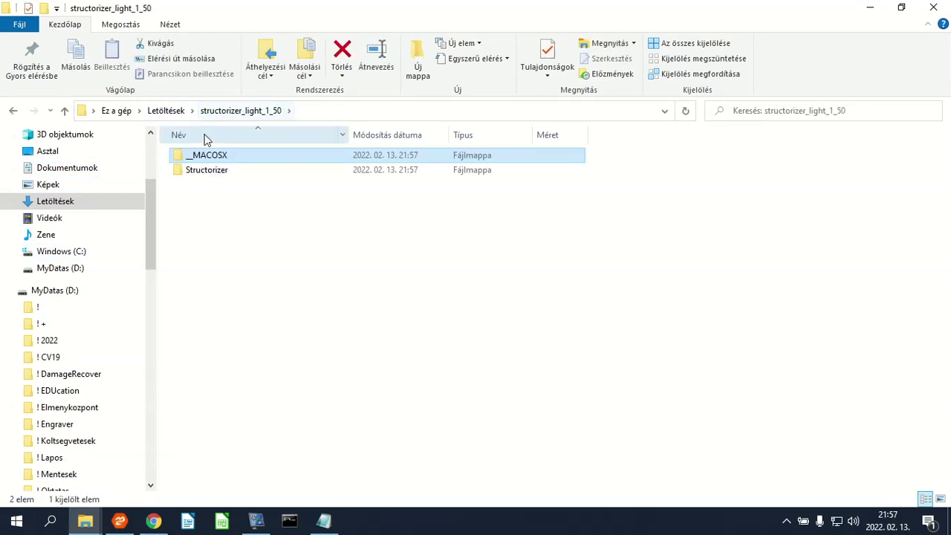
pyautogui.doubleClick(207, 172)
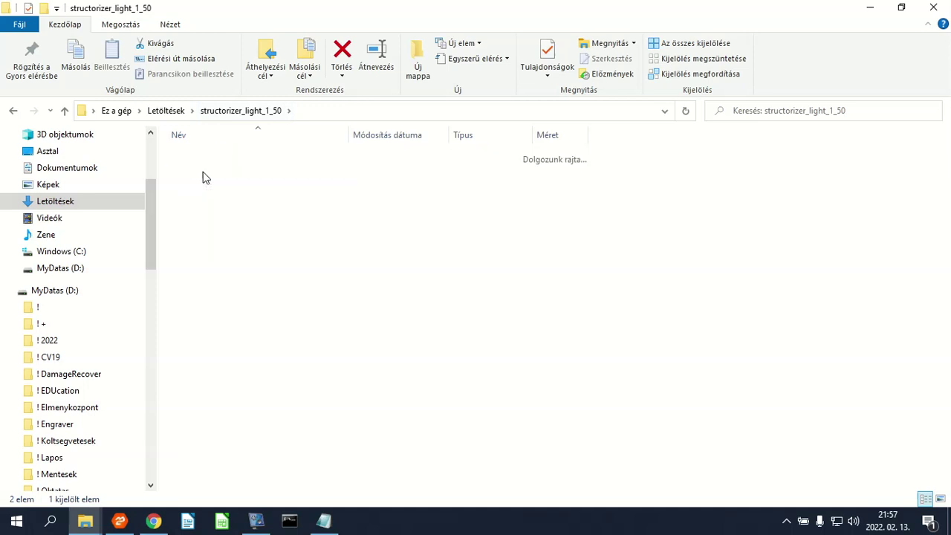
pyautogui.click(234, 110)
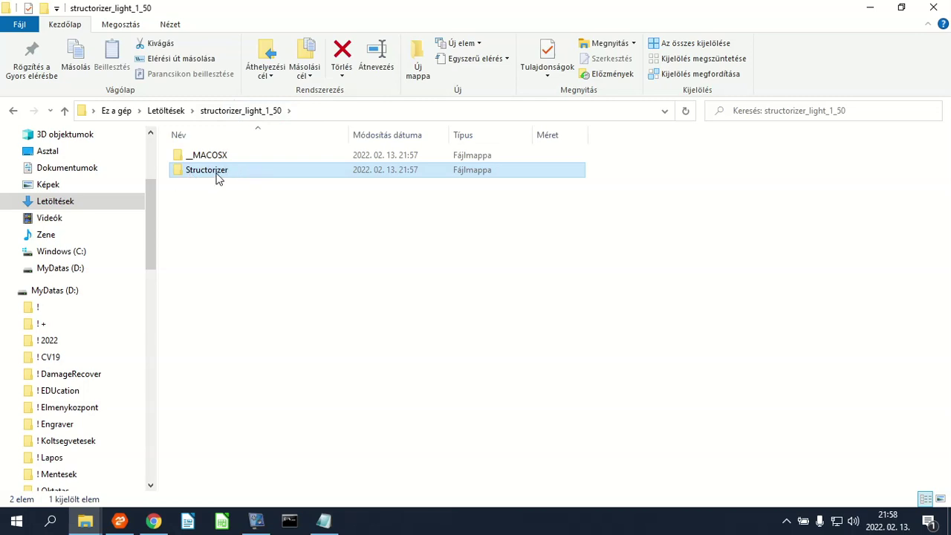
# Step: Copy the extracted Structorizer folder to the root of Windows (C:) and open the copy
pyautogui.rightClick(217, 178)
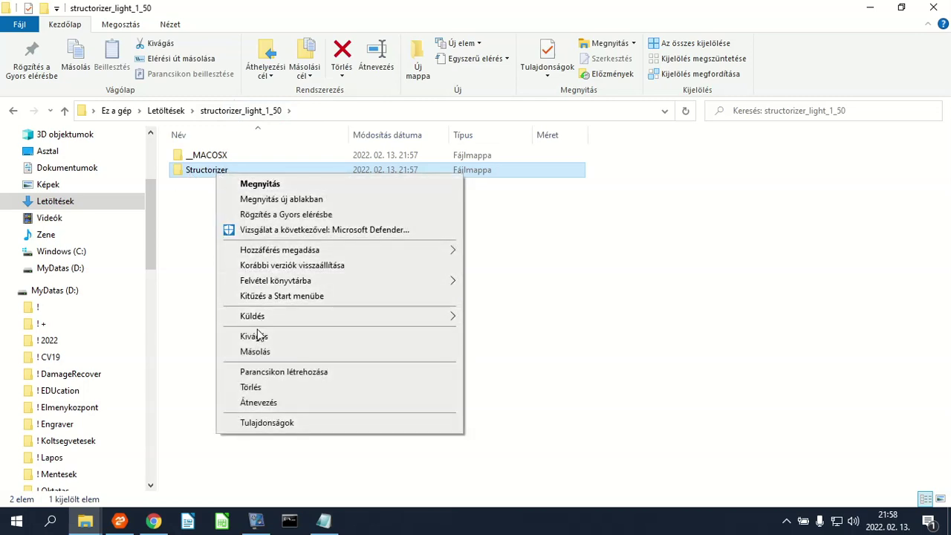
pyautogui.click(253, 353)
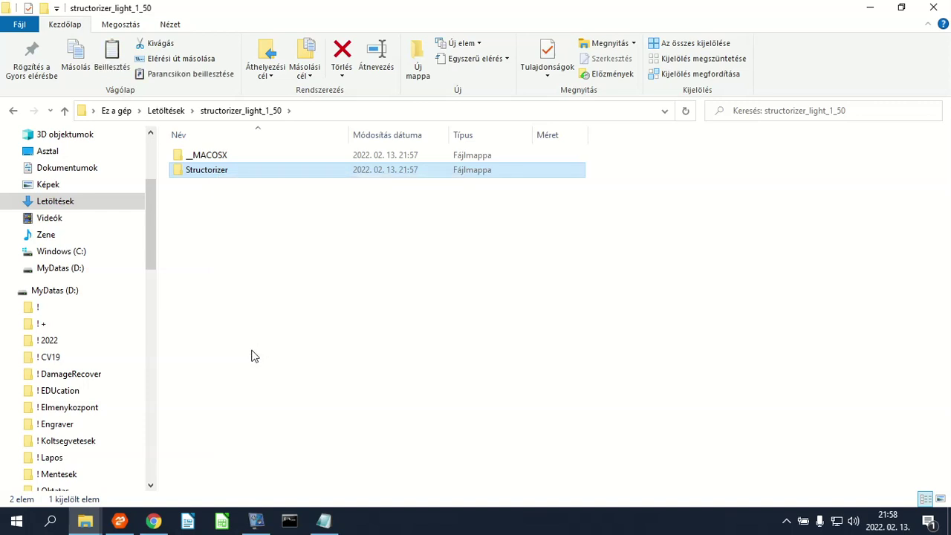
pyautogui.click(50, 254)
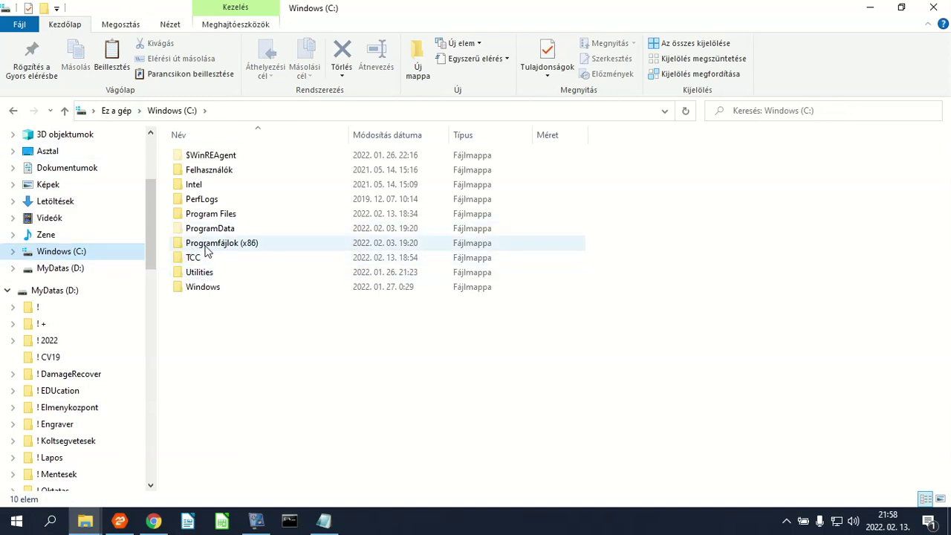
pyautogui.rightClick(282, 367)
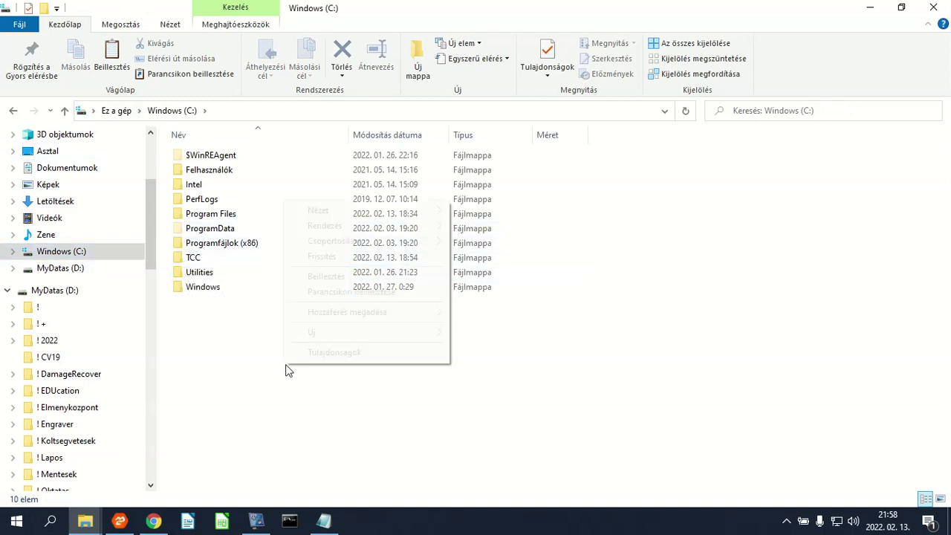
pyautogui.click(321, 276)
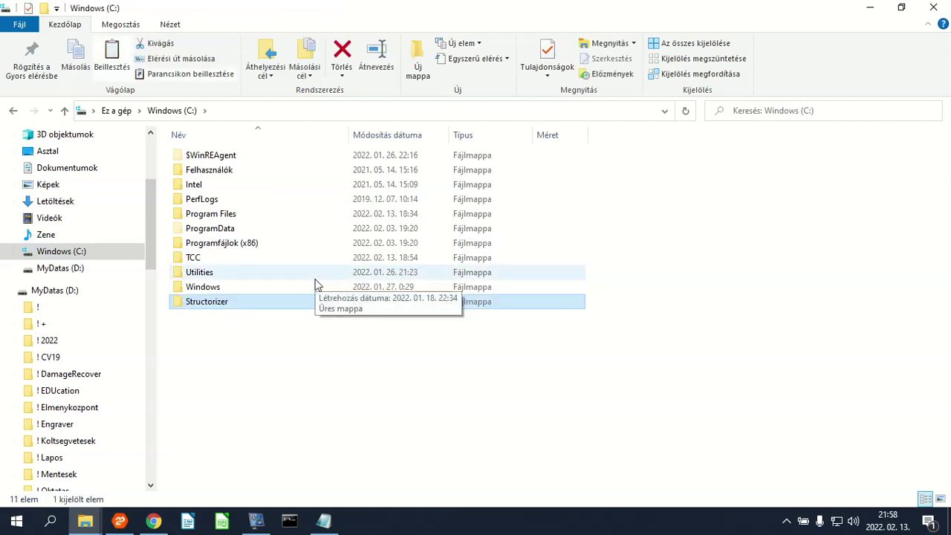
pyautogui.doubleClick(222, 306)
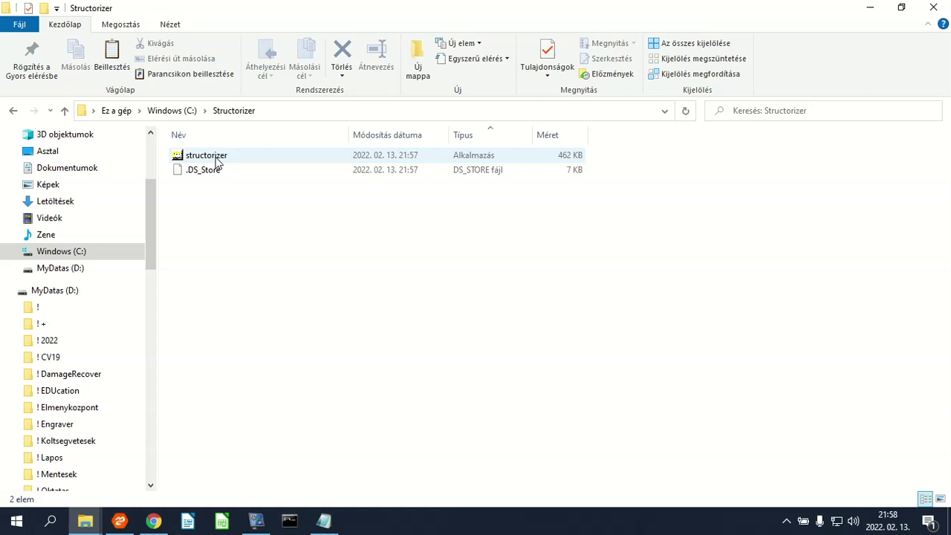
# Step: Minimize the folder window and look through the list of installed apps in the Start menu
pyautogui.click(869, 8)
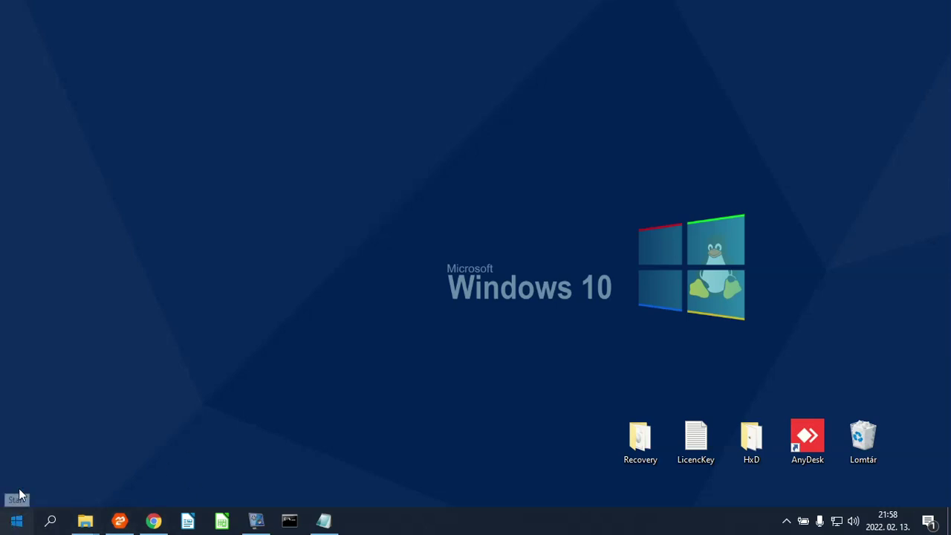
pyautogui.click(16, 520)
pyautogui.scroll(-10, 98, 231)
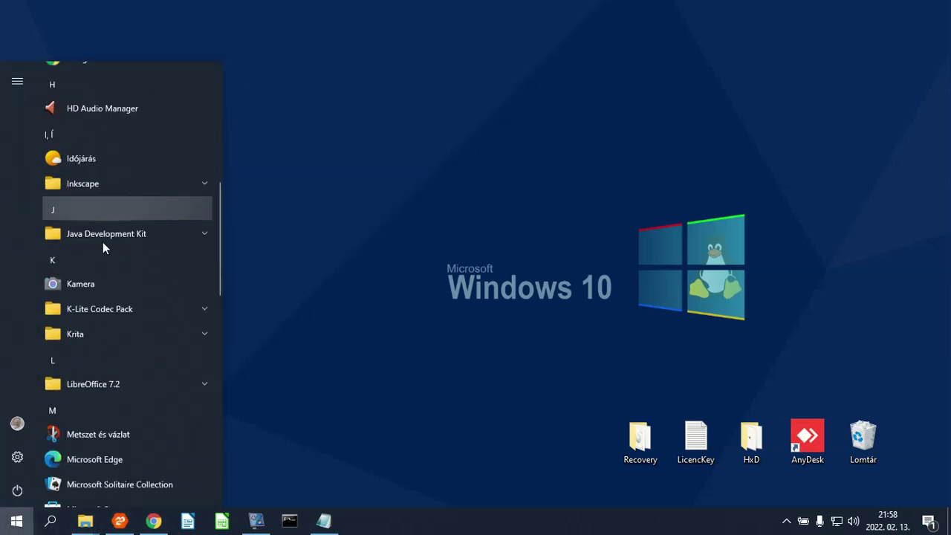
pyautogui.scroll(-5, 102, 248)
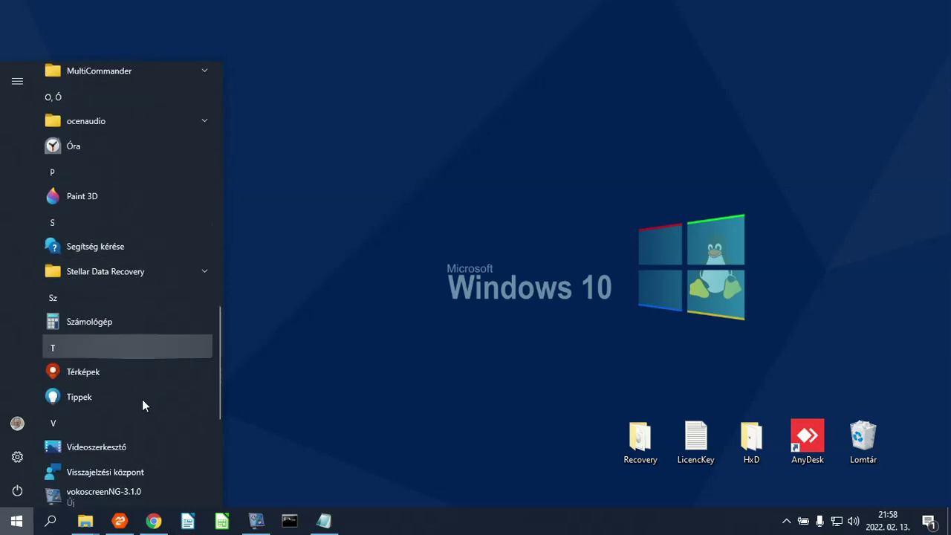
pyautogui.scroll(-1, 91, 381)
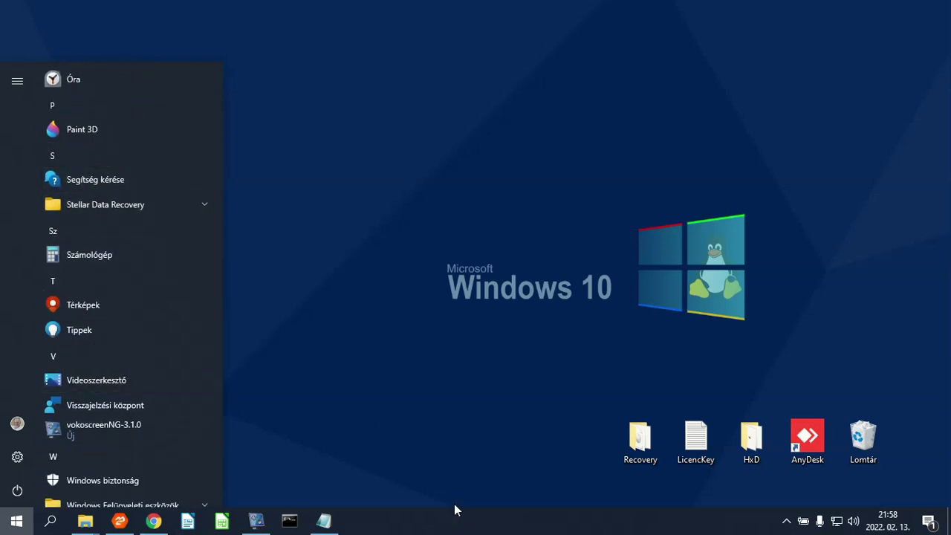
pyautogui.click(432, 476)
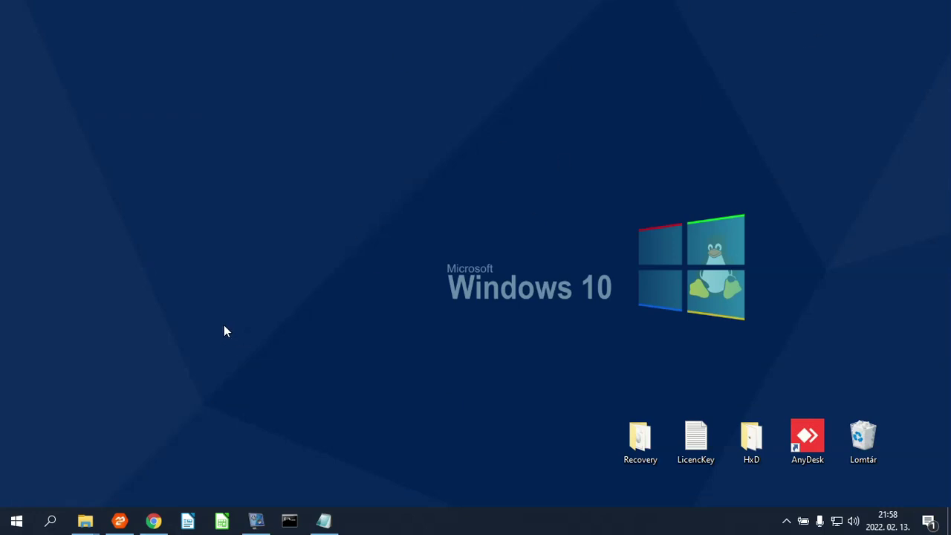
# Step: Return to the Structorizer folder on C: and create a desktop shortcut for the structorizer application
pyautogui.moveTo(85, 520)
pyautogui.click(387, 484)
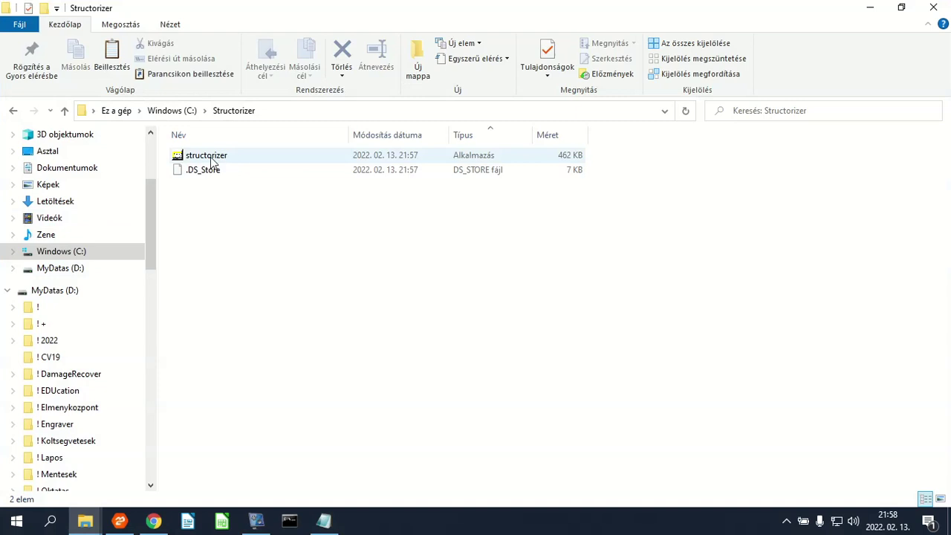
pyautogui.click(213, 162)
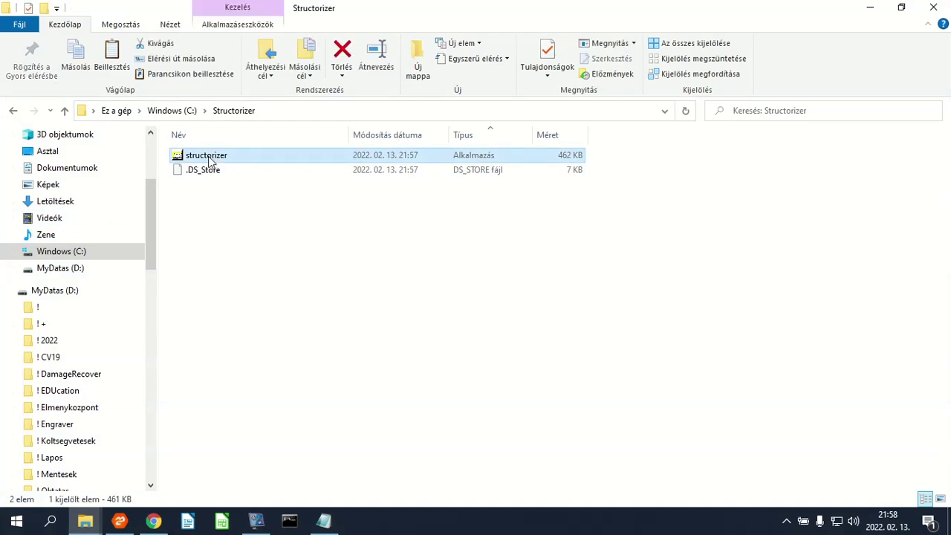
pyautogui.rightClick(211, 161)
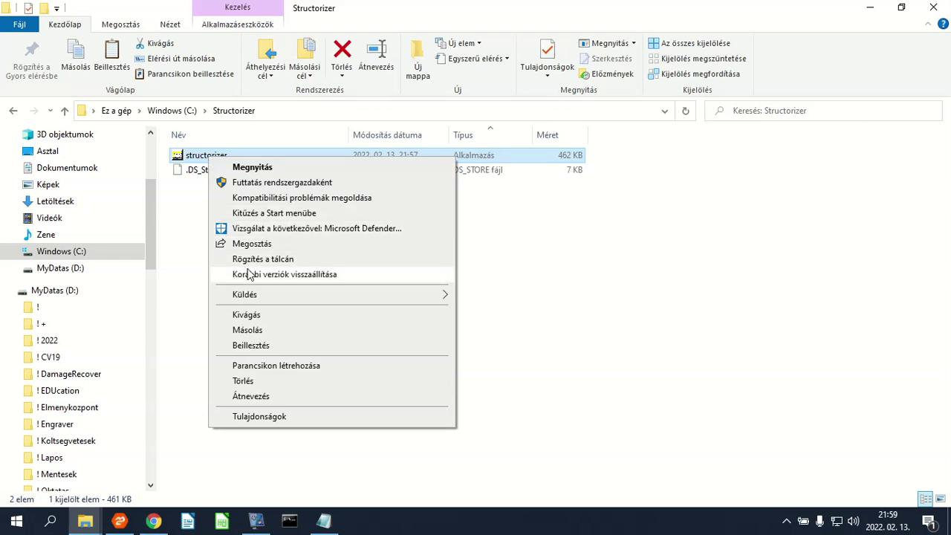
pyautogui.moveTo(351, 295)
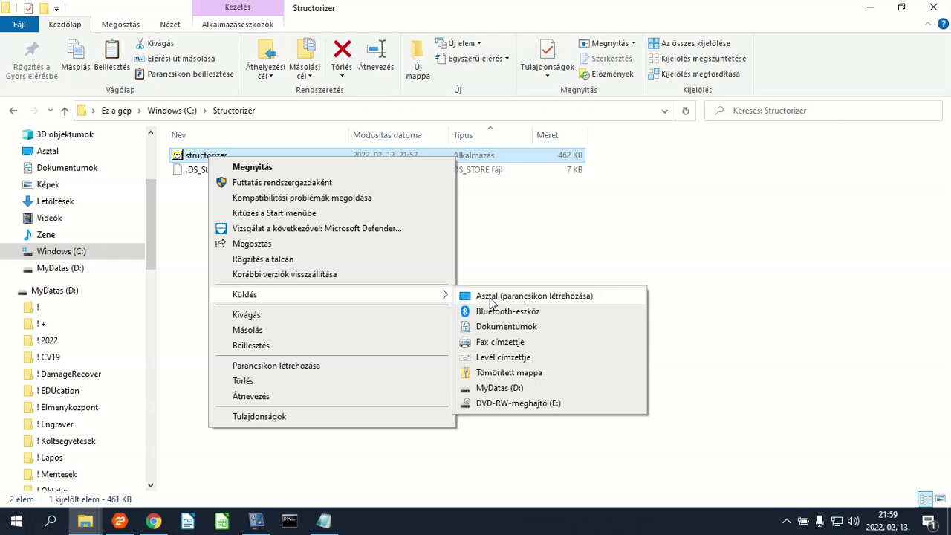
pyautogui.click(490, 297)
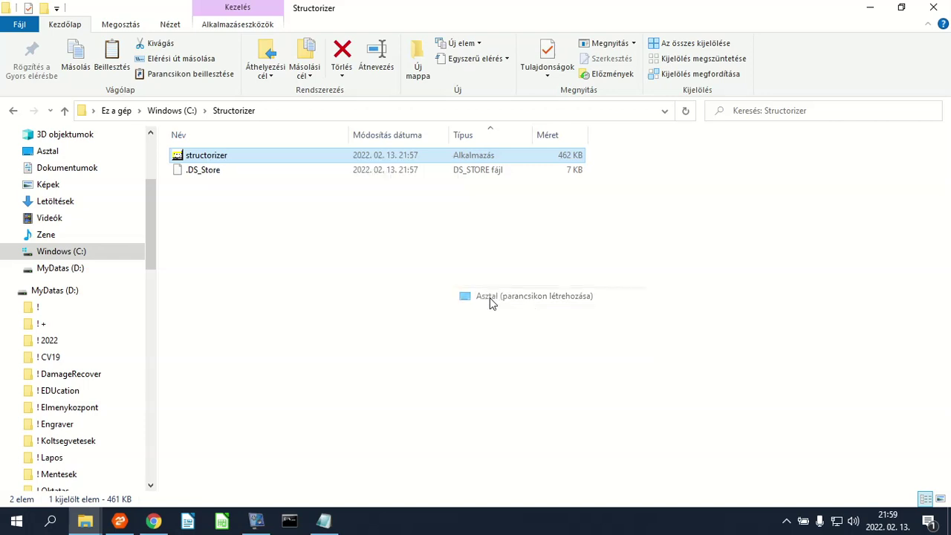
# Step: Minimize the folder window, move the new structorizer shortcut to the desktop's upper-right area and rename it Structorizer
pyautogui.click(856, 9)
pyautogui.moveTo(27, 24); pyautogui.dragTo(865, 68)
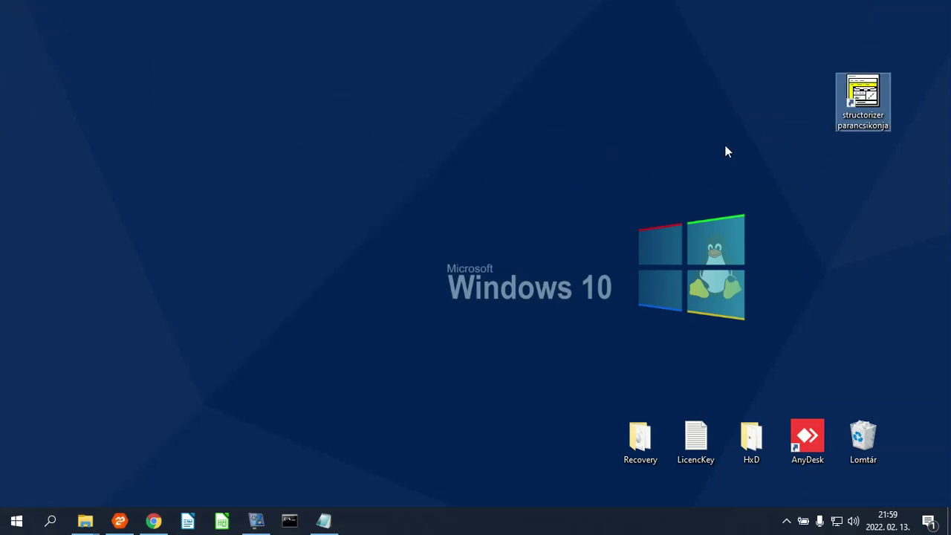
pyautogui.press('F2')
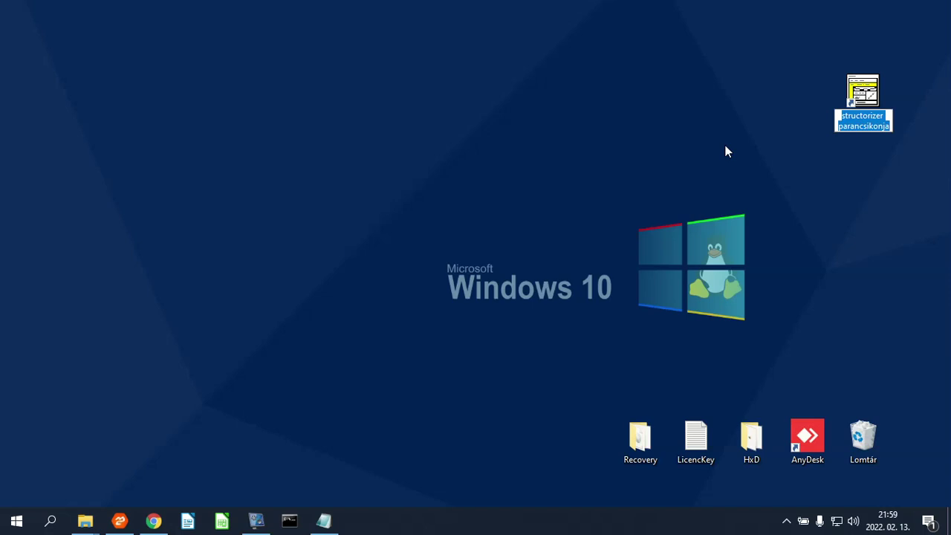
pyautogui.press('End')
pyautogui.press('BackSpace')
pyautogui.press('BackSpace')
pyautogui.press('BackSpace')
pyautogui.press('BackSpace')
pyautogui.press('BackSpace')
pyautogui.press('BackSpace')
pyautogui.press('BackSpace')
pyautogui.press('BackSpace')
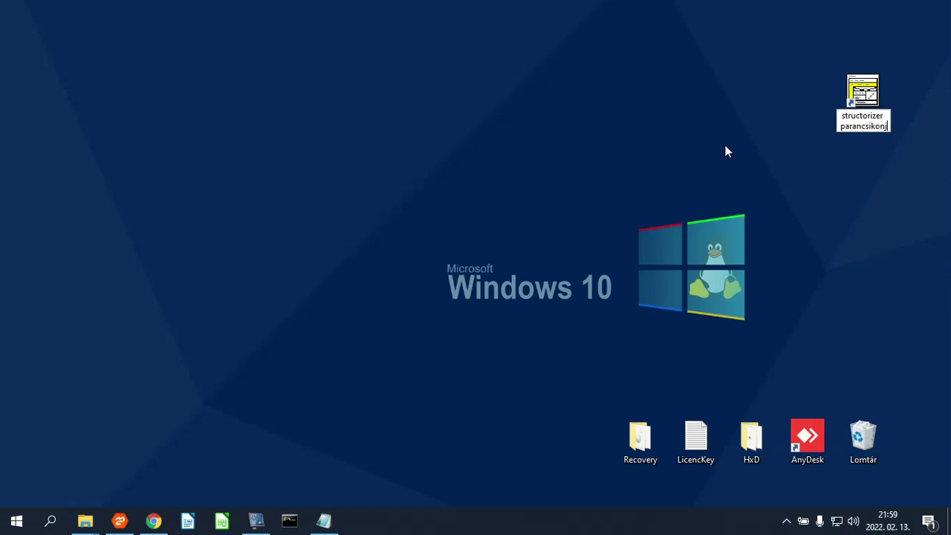
pyautogui.press('BackSpace')
pyautogui.press('BackSpace')
pyautogui.press('BackSpace')
pyautogui.press('BackSpace')
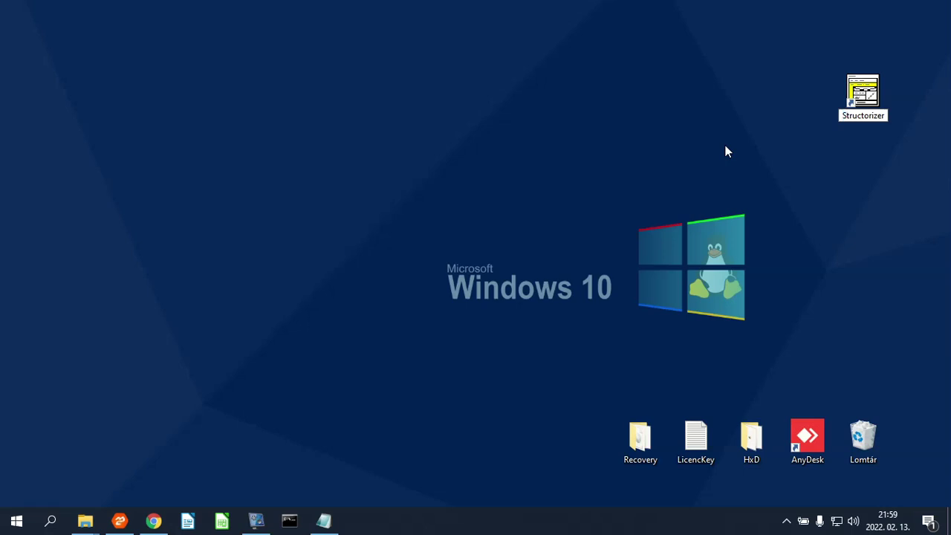
pyautogui.press('Return')
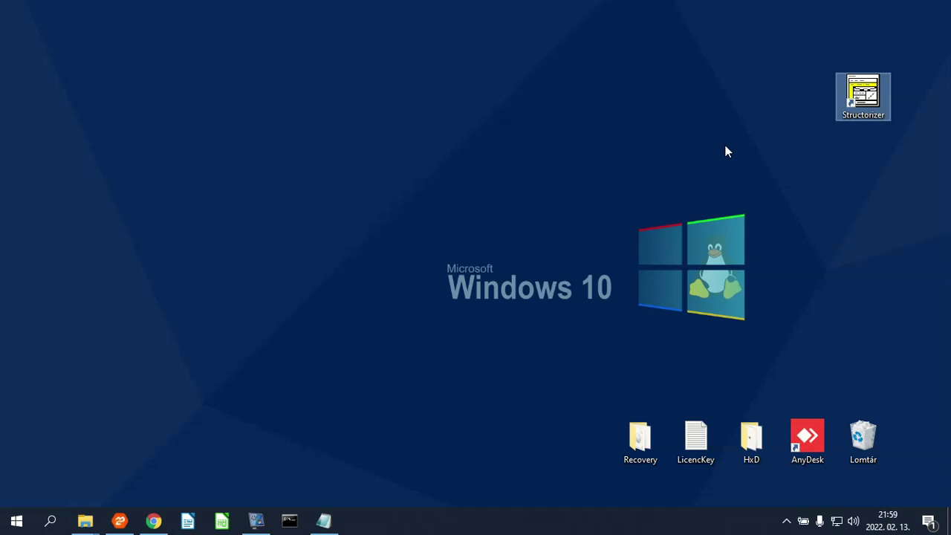
pyautogui.click(822, 176)
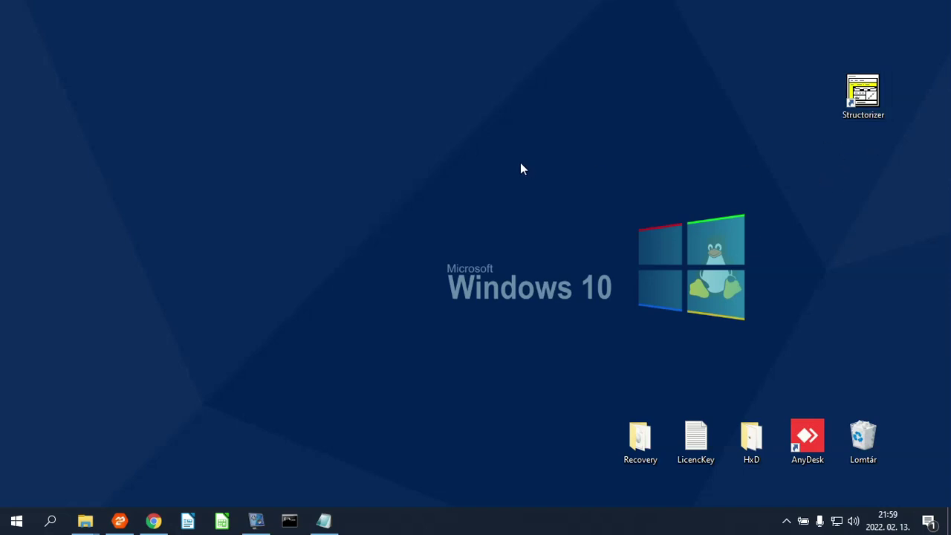
# Step: Start Structorizer from its desktop shortcut in a maximized window and title the empty diagram TEAFŐZÉS
pyautogui.doubleClick(866, 92)
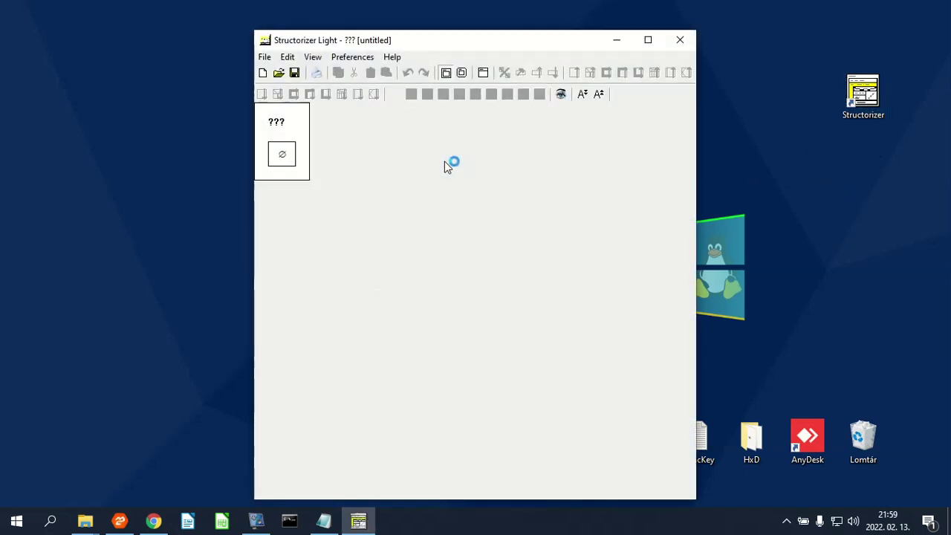
pyautogui.click(647, 41)
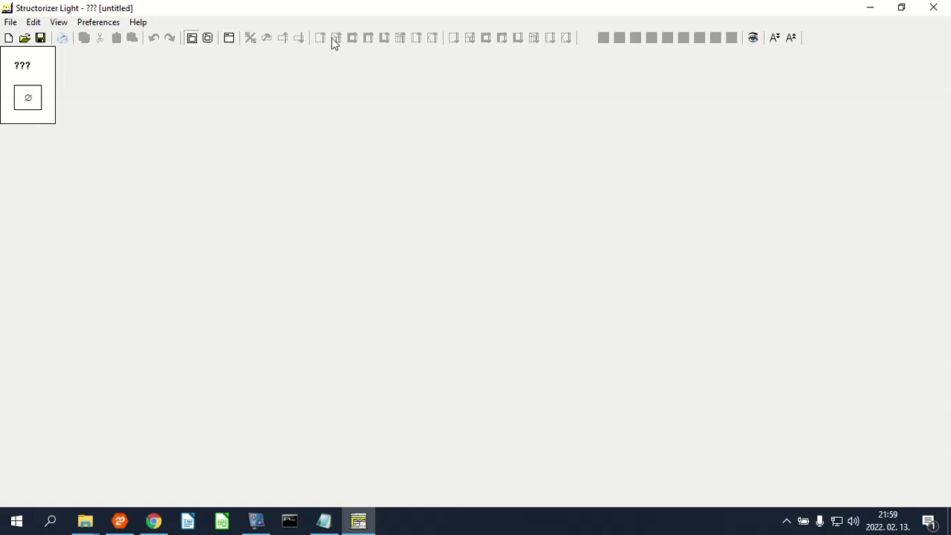
pyautogui.click(22, 69)
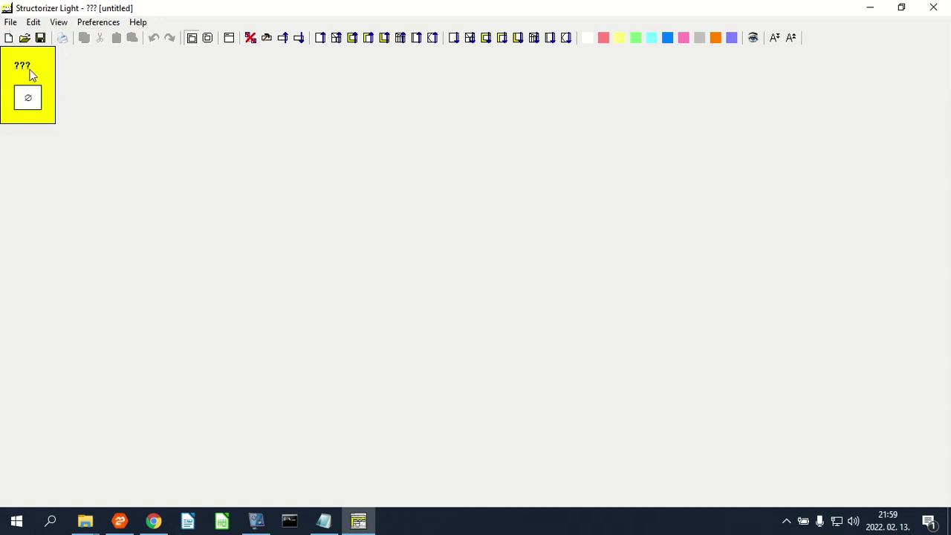
pyautogui.doubleClick(28, 98)
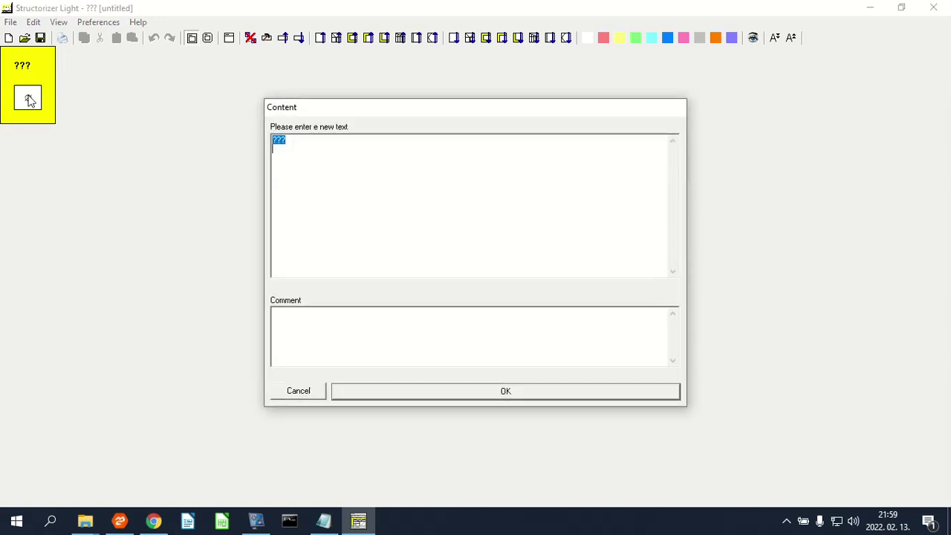
pyautogui.write('TE')
pyautogui.click(414, 392)
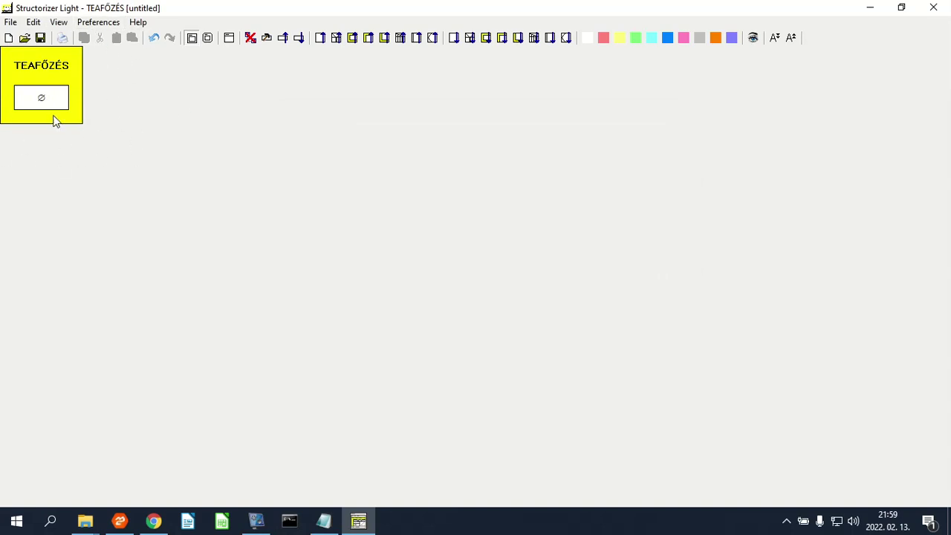
# Step: Fill the diagram's empty instruction block with I := 10
pyautogui.press('Down')
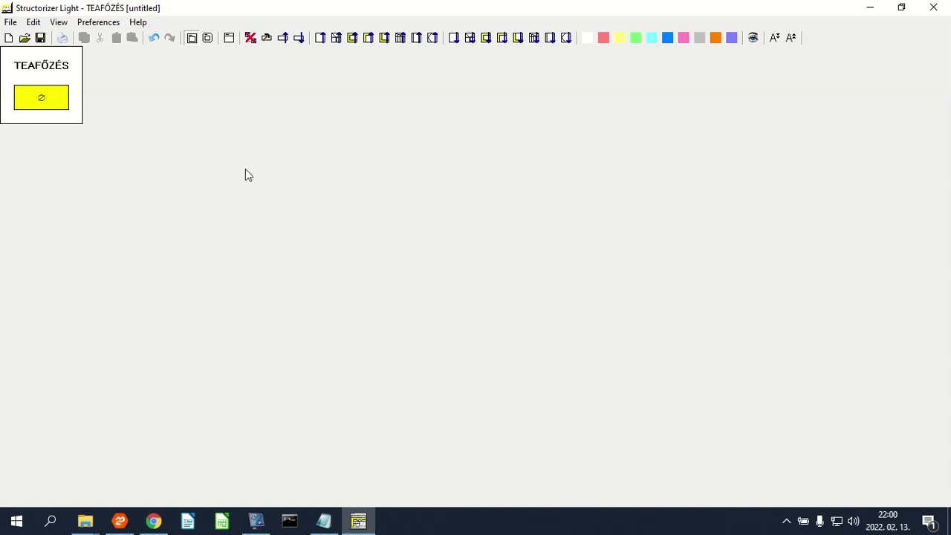
pyautogui.doubleClick(21, 108)
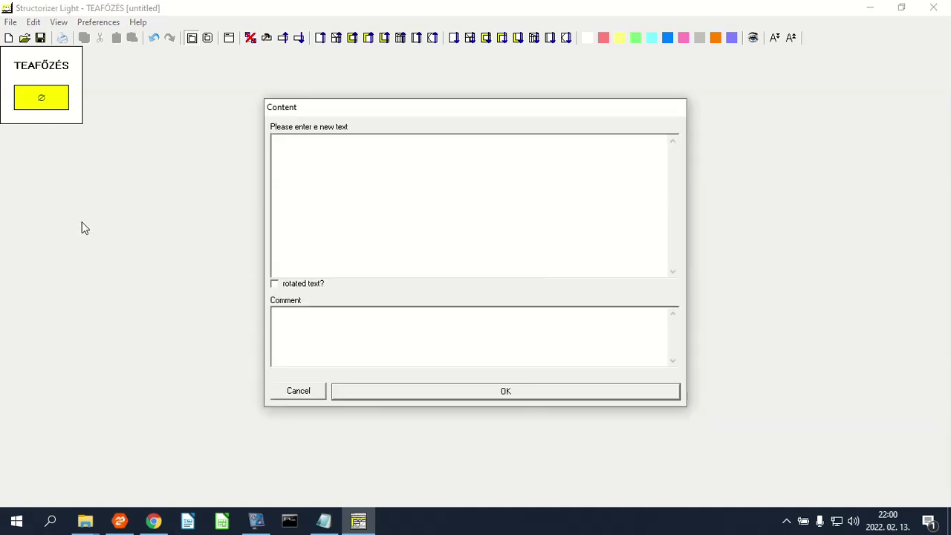
pyautogui.write('I := 10')
pyautogui.click(513, 395)
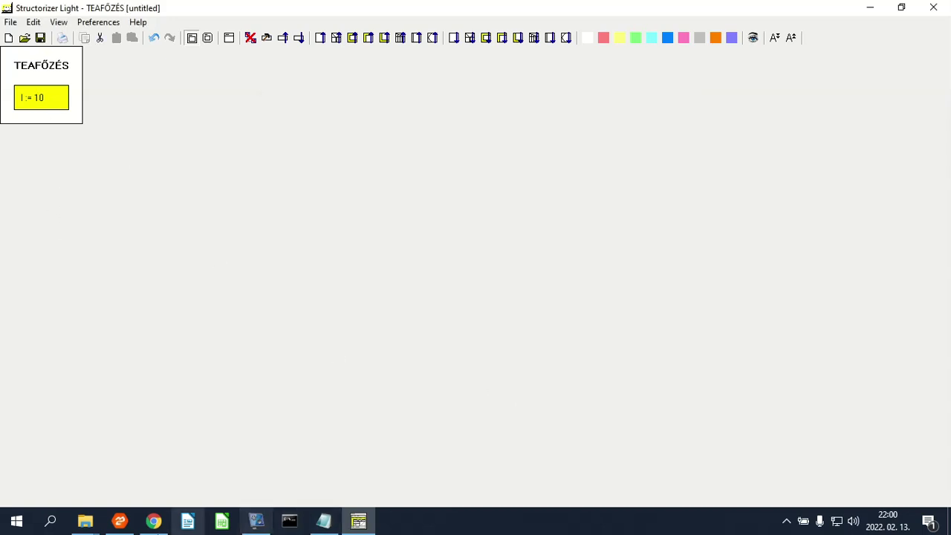
# Step: Switch to Chrome, review the structogram symbols for assignment, input and output on the algorithm page, and return to Structorizer
pyautogui.click(154, 522)
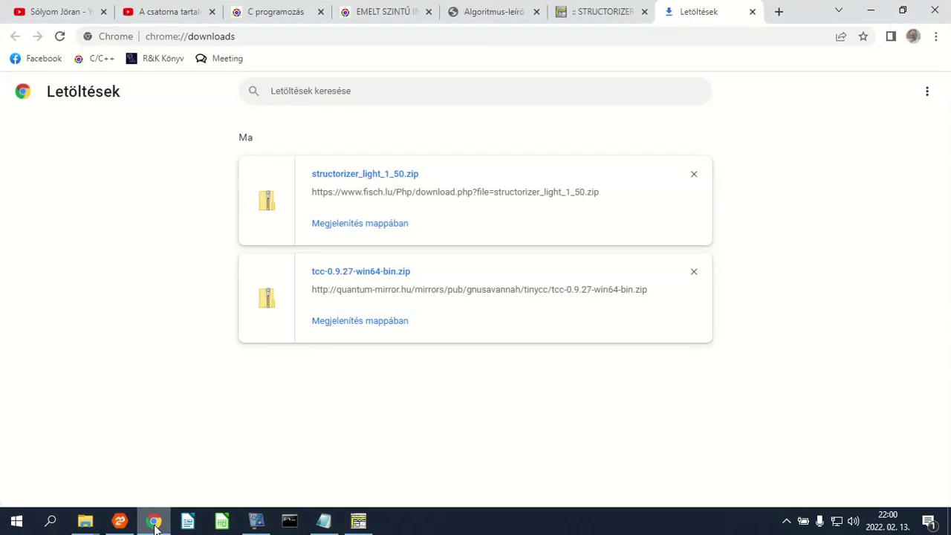
pyautogui.click(494, 15)
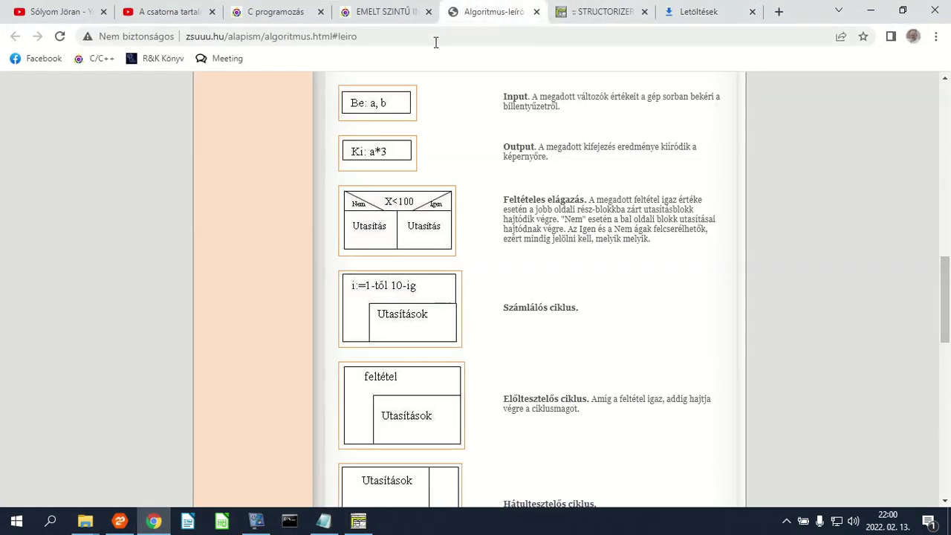
pyautogui.scroll(1, 455, 126)
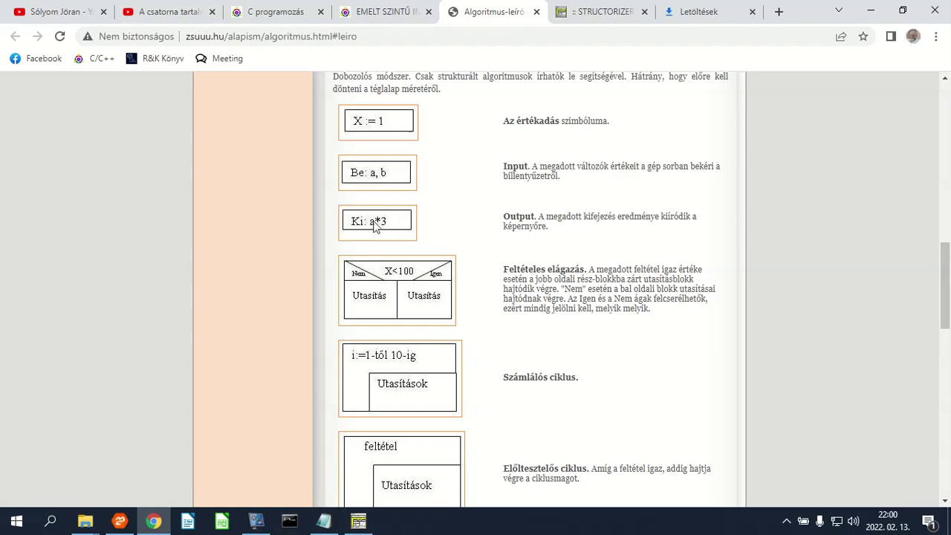
pyautogui.click(358, 520)
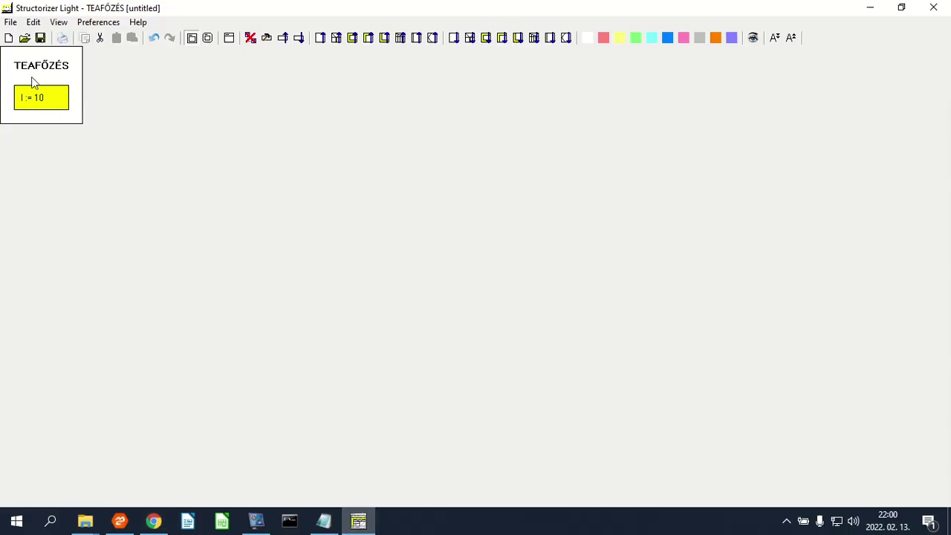
# Step: Add two instruction blocks below I := 10, first BE: a and under it KI: b
pyautogui.click(454, 38)
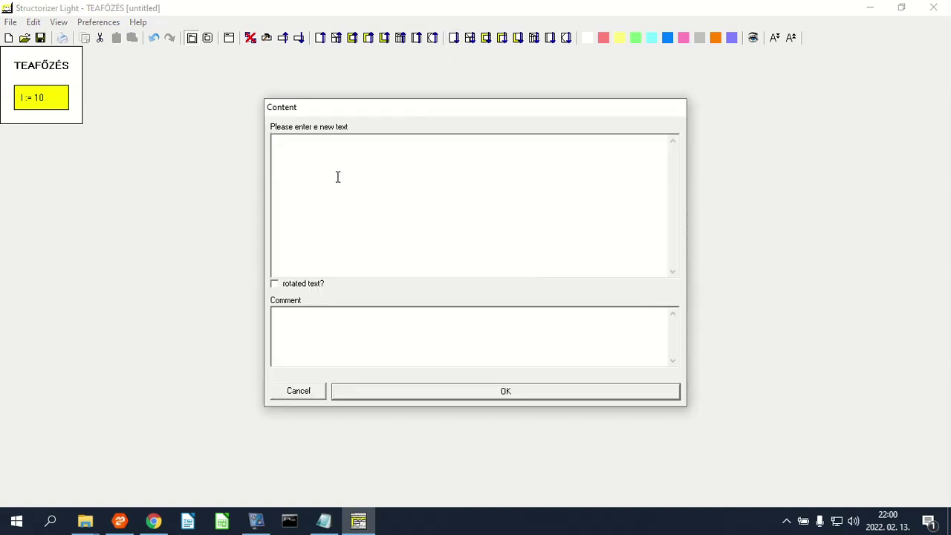
pyautogui.write('BE')
pyautogui.click(509, 394)
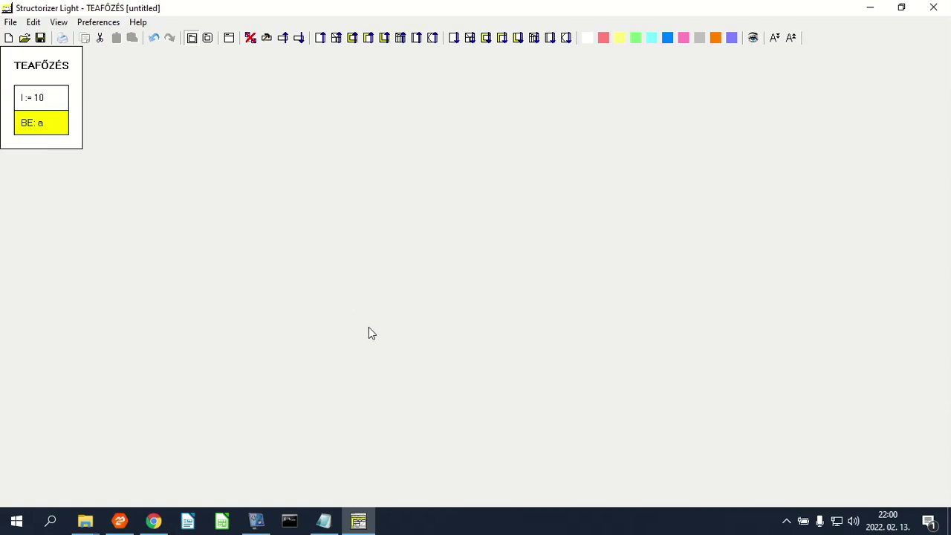
pyautogui.click(453, 40)
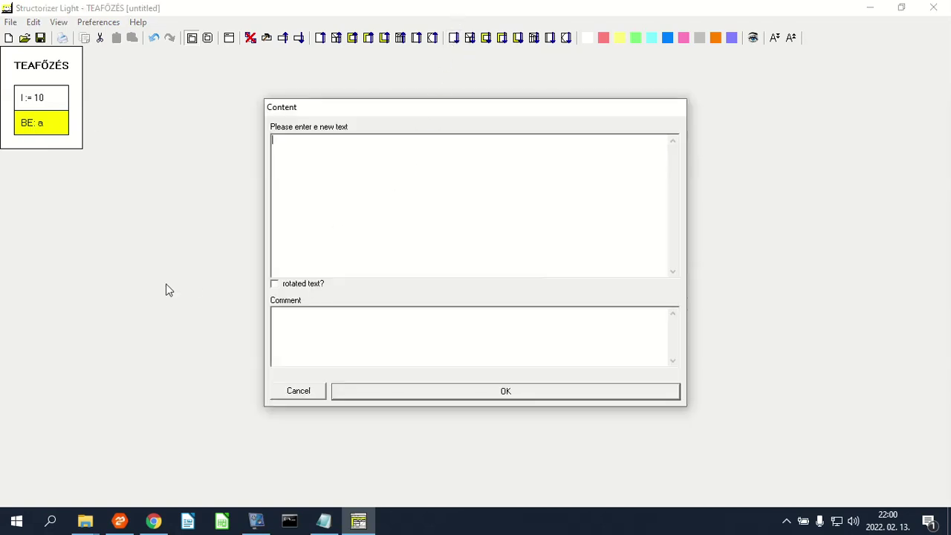
pyautogui.write('KI:')
pyautogui.click(413, 391)
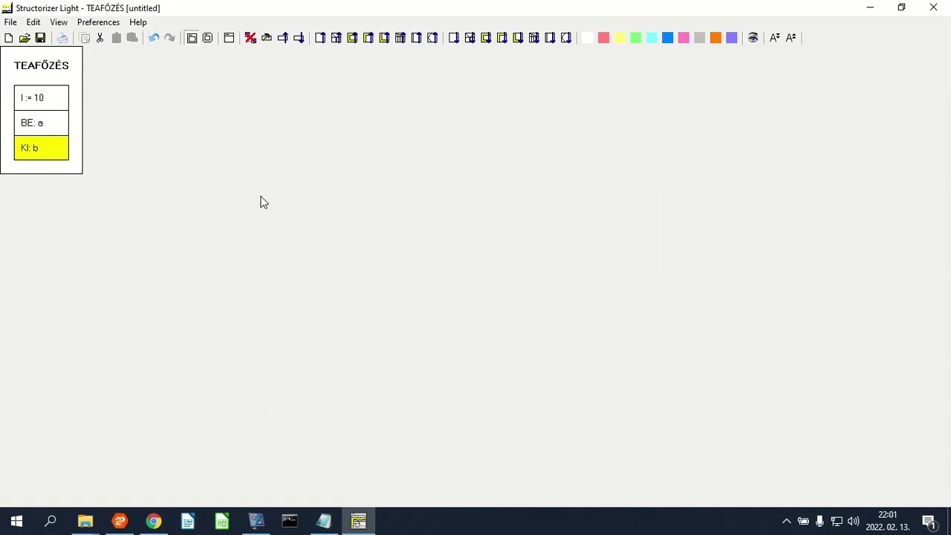
# Step: Insert the instruction B := 2*a between the BE: a and KI: b blocks
pyautogui.click(50, 125)
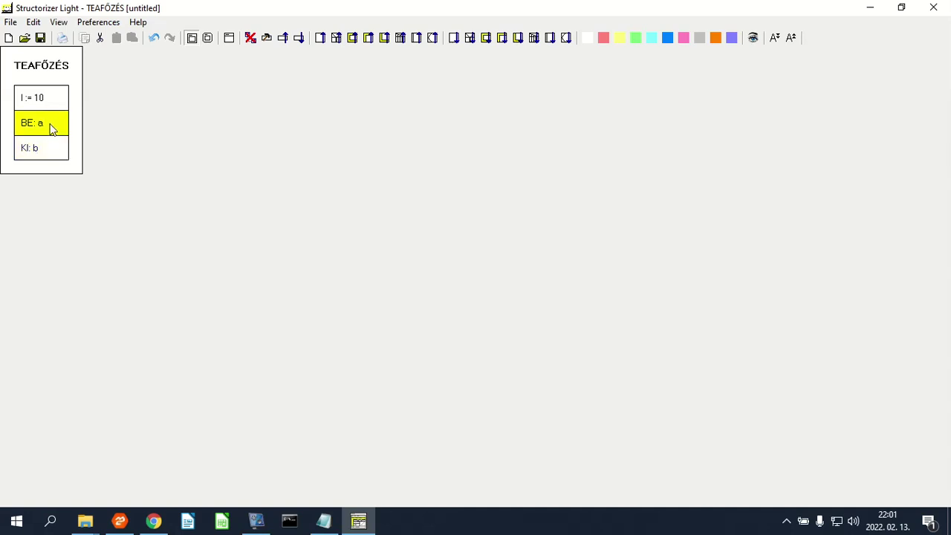
pyautogui.click(453, 38)
pyautogui.write('B := 2*a')
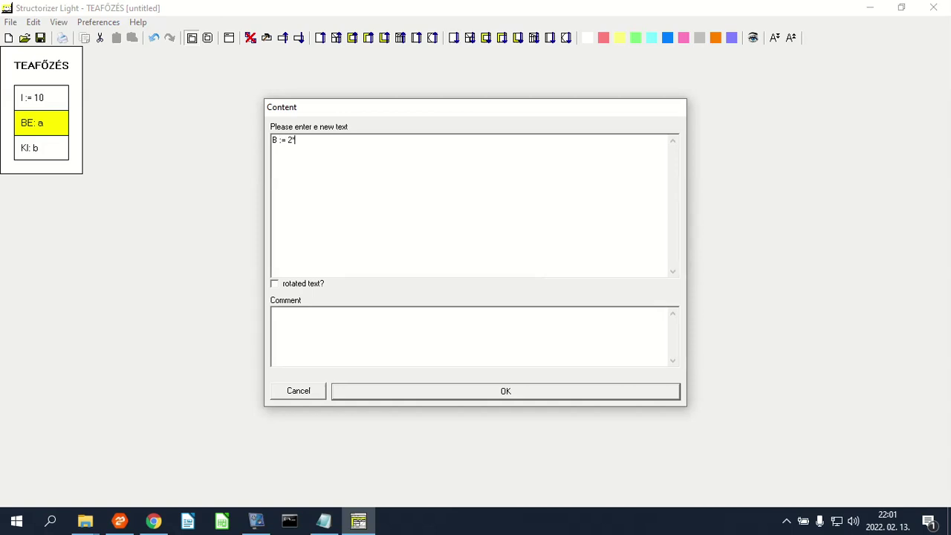
pyautogui.click(507, 392)
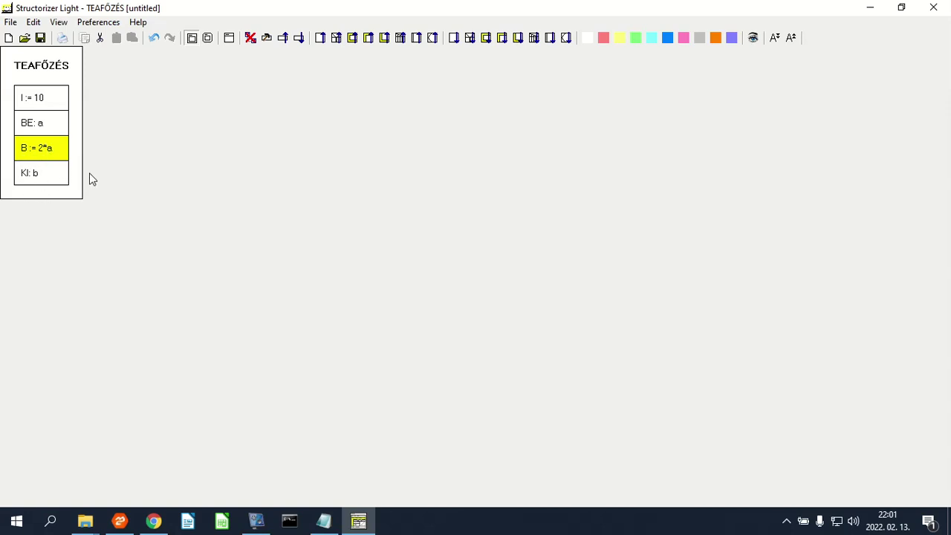
# Step: Check the conditional branch symbol on the algorithm page in Chrome and add an IF block with condition b>100 ? after KI: b
pyautogui.click(358, 521)
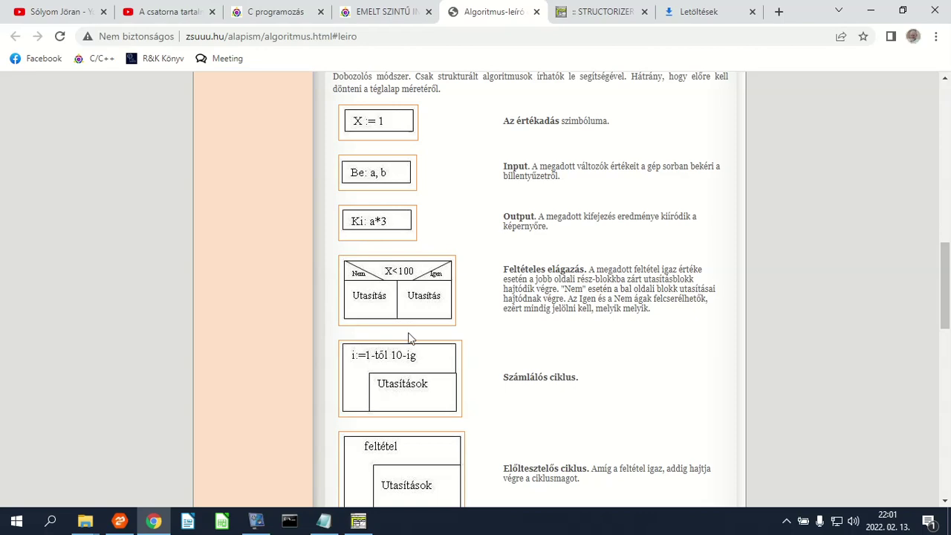
pyautogui.click(358, 521)
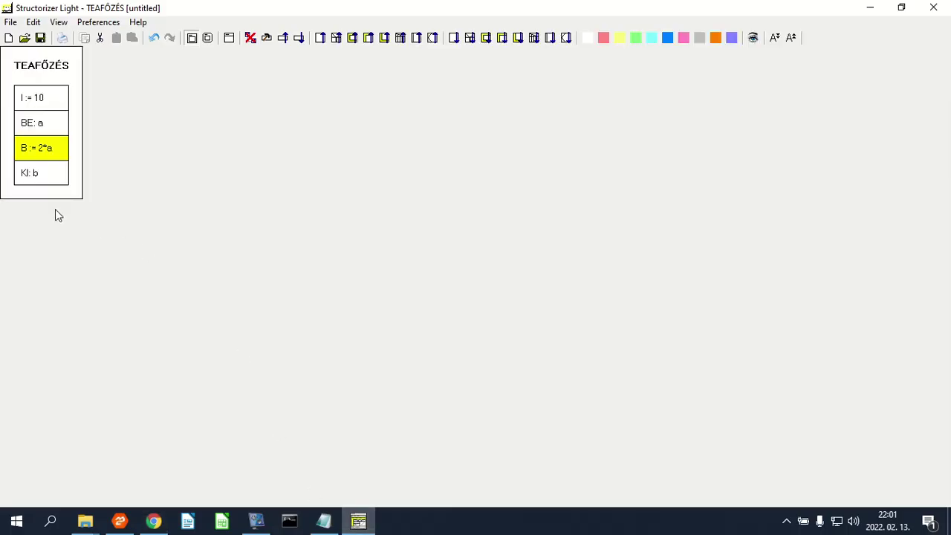
pyautogui.click(52, 180)
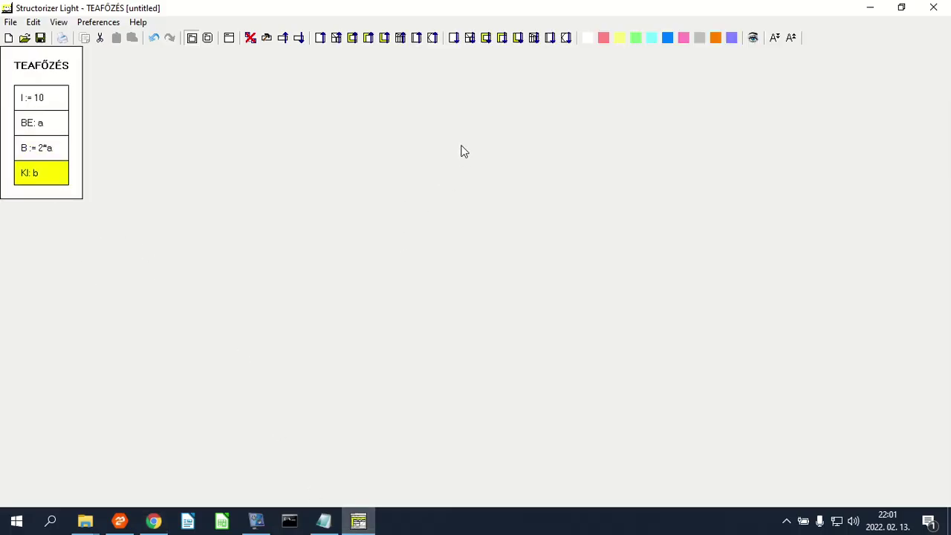
pyautogui.click(469, 39)
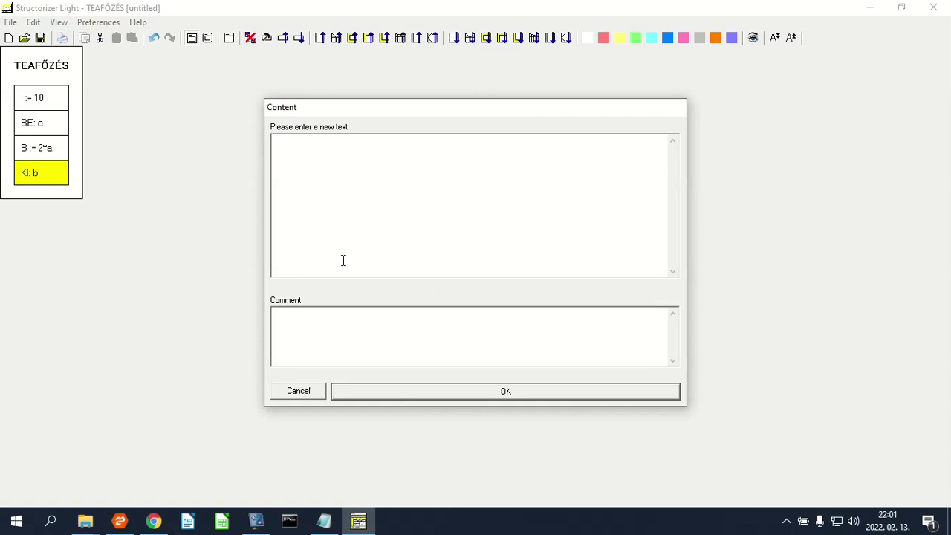
pyautogui.write('BB')
pyautogui.write('b')
pyautogui.click(501, 390)
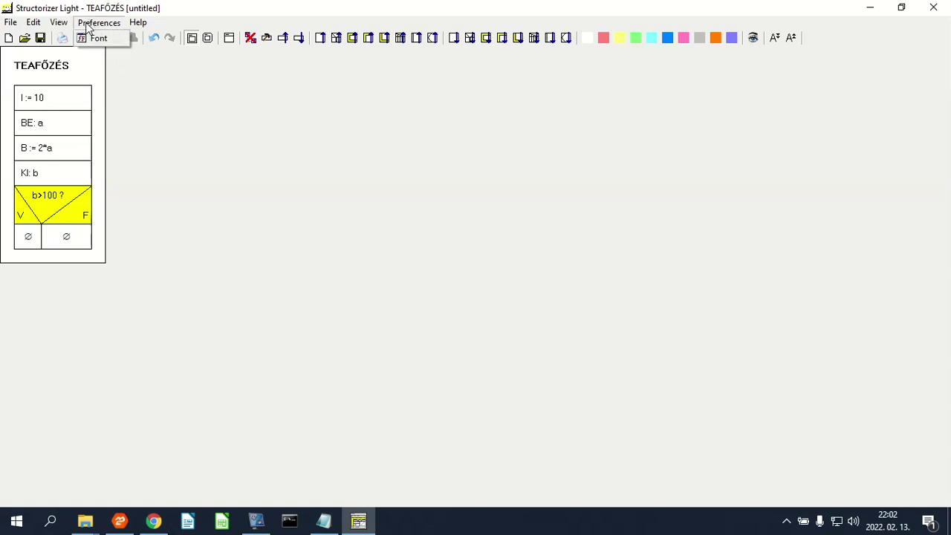
pyautogui.click(34, 22)
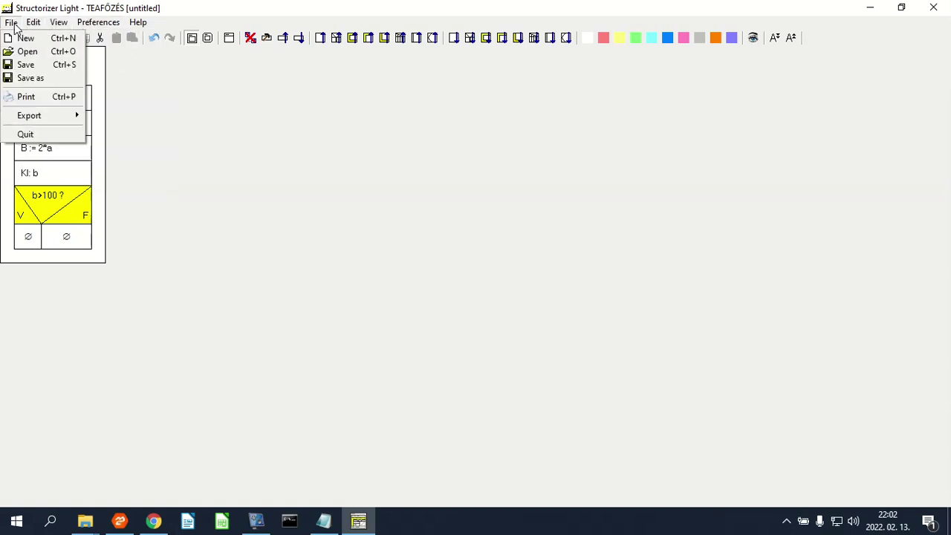
pyautogui.click(14, 23)
pyautogui.click(64, 25)
pyautogui.moveTo(32, 28)
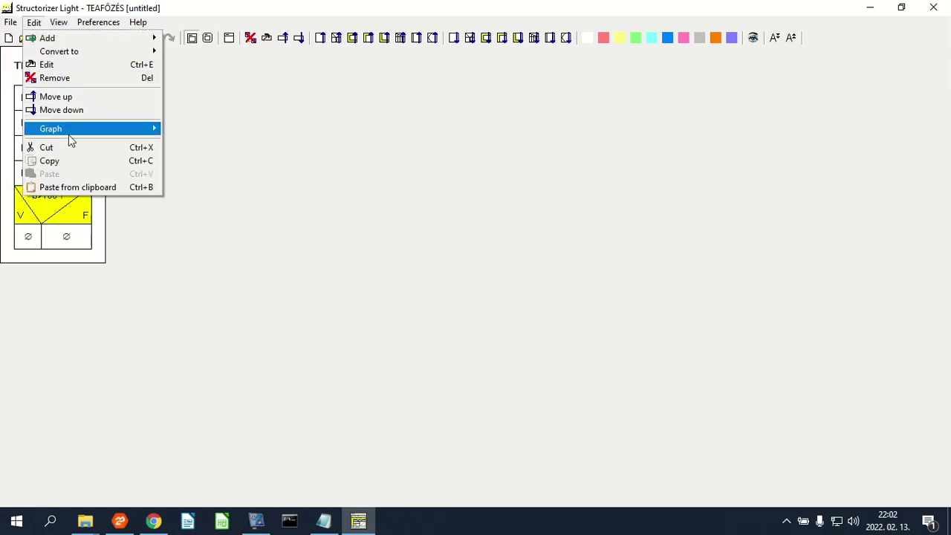
pyautogui.moveTo(85, 138)
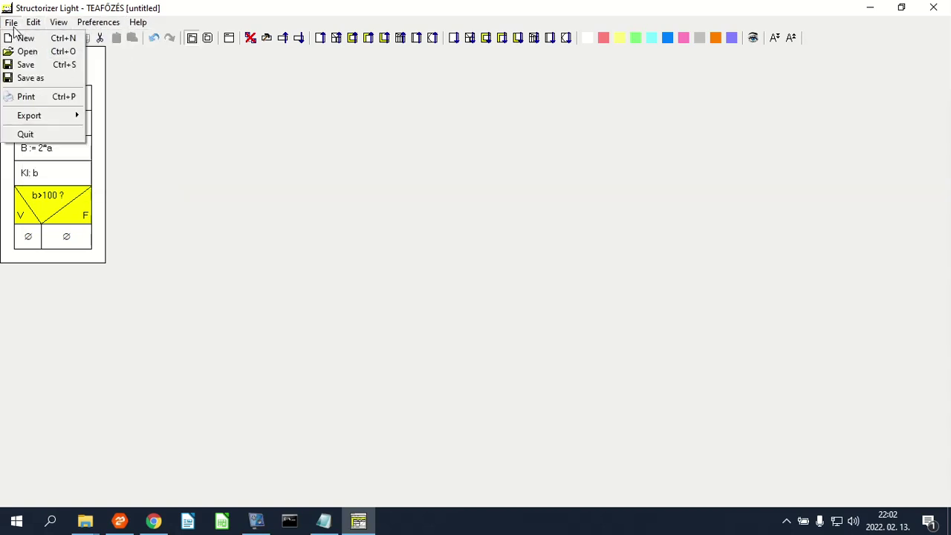
pyautogui.moveTo(61, 121)
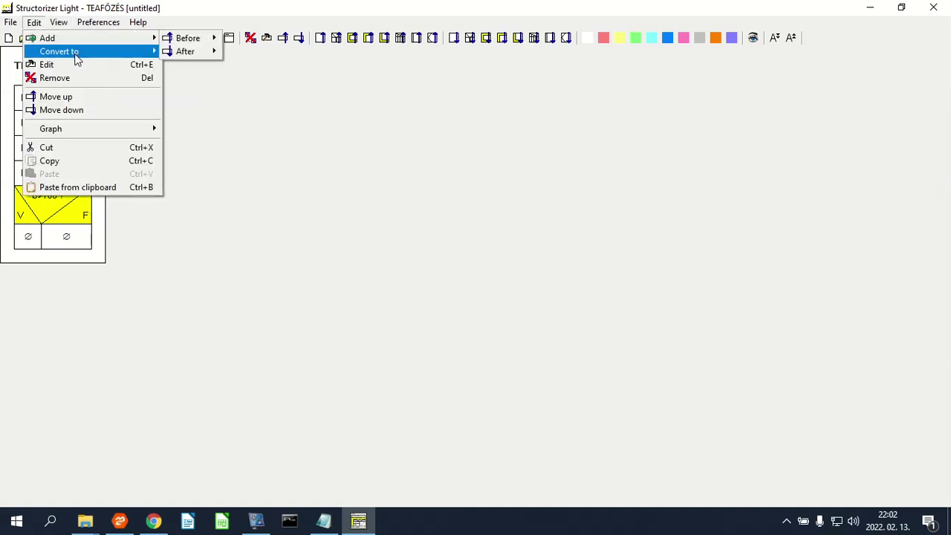
pyautogui.click(213, 269)
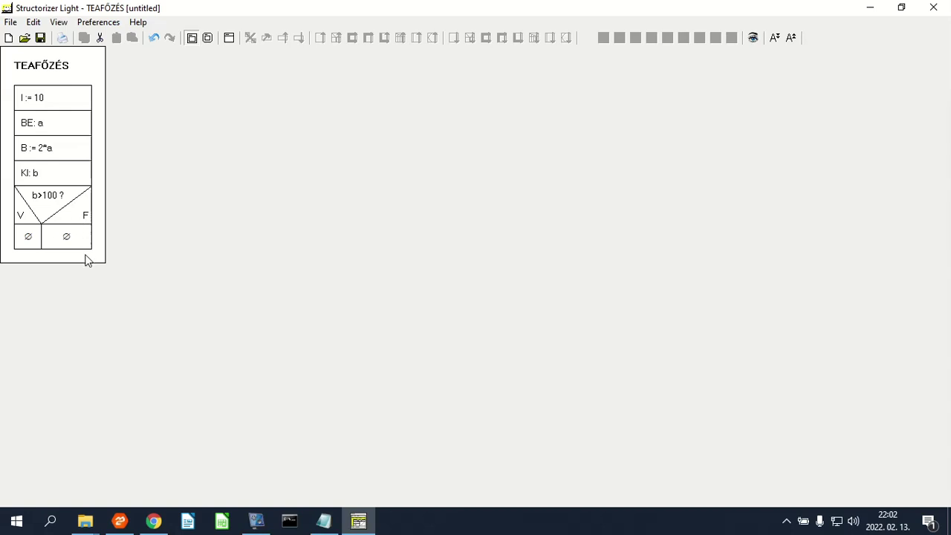
# Step: Fill the true branch (V) of the b>100 ? condition with KI: "Ez egy nagy szám"
pyautogui.click(32, 239)
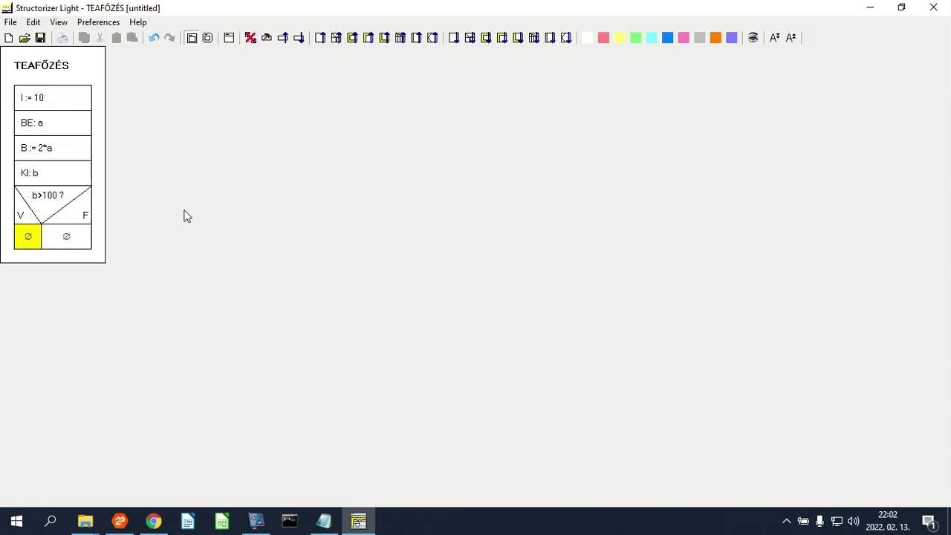
pyautogui.doubleClick(37, 240)
pyautogui.write('KI')
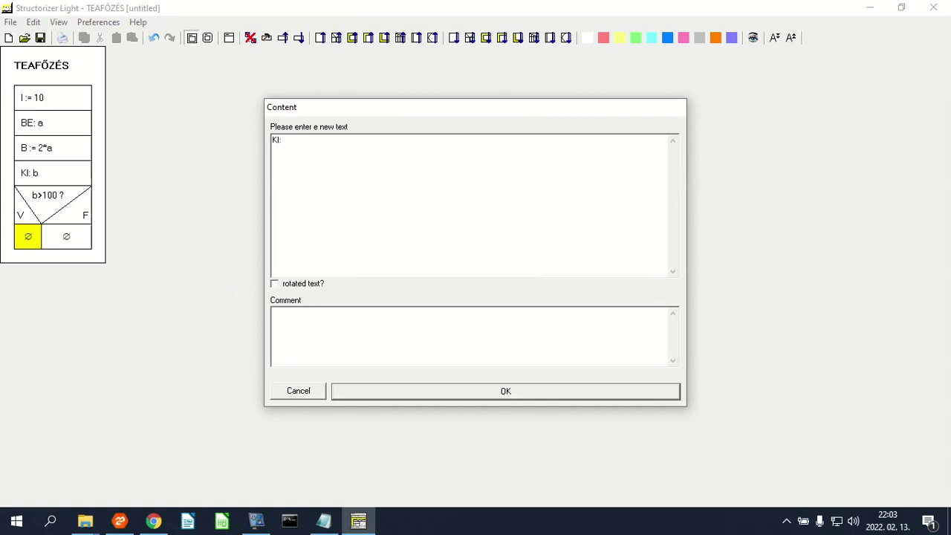
pyautogui.write(': "Ez egy nagy szám')
pyautogui.click(404, 393)
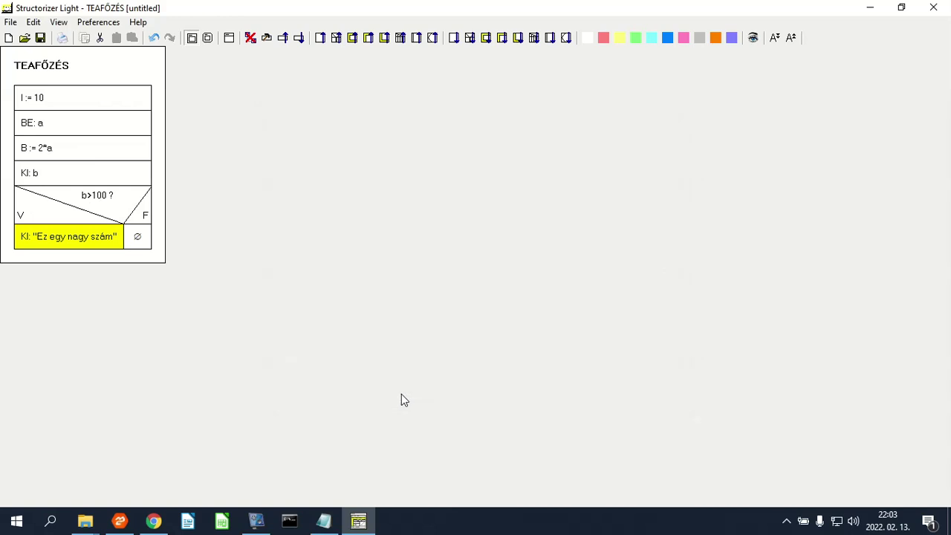
# Step: Fill the false branch (F) of the b>100 ? condition with KI: "Ez nem is nagy szám"
pyautogui.click(139, 243)
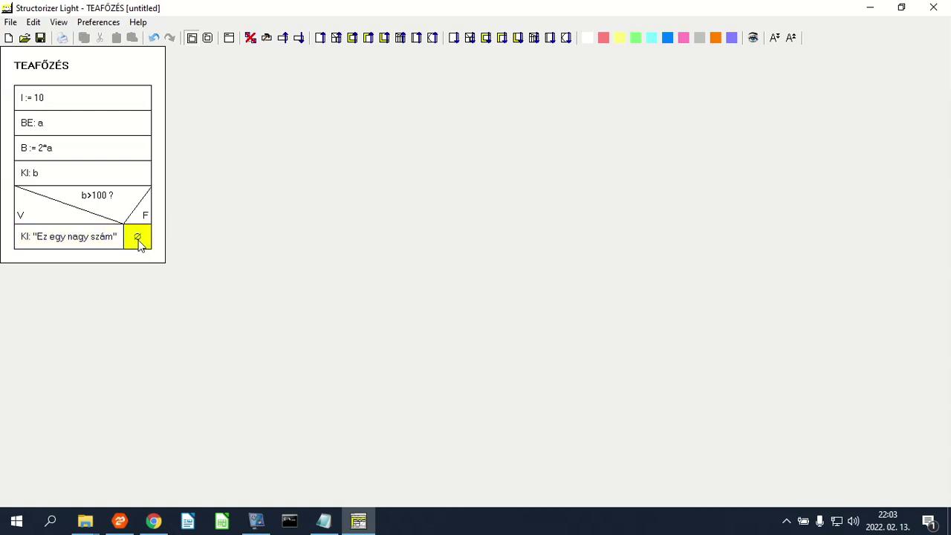
pyautogui.doubleClick(139, 244)
pyautogui.write('KI: "Ez nem is nagy szám')
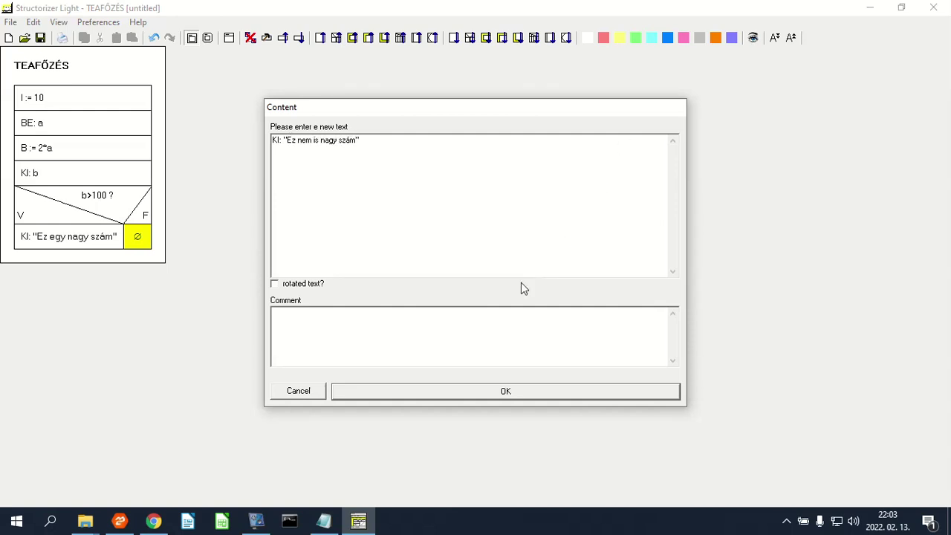
pyautogui.click(470, 391)
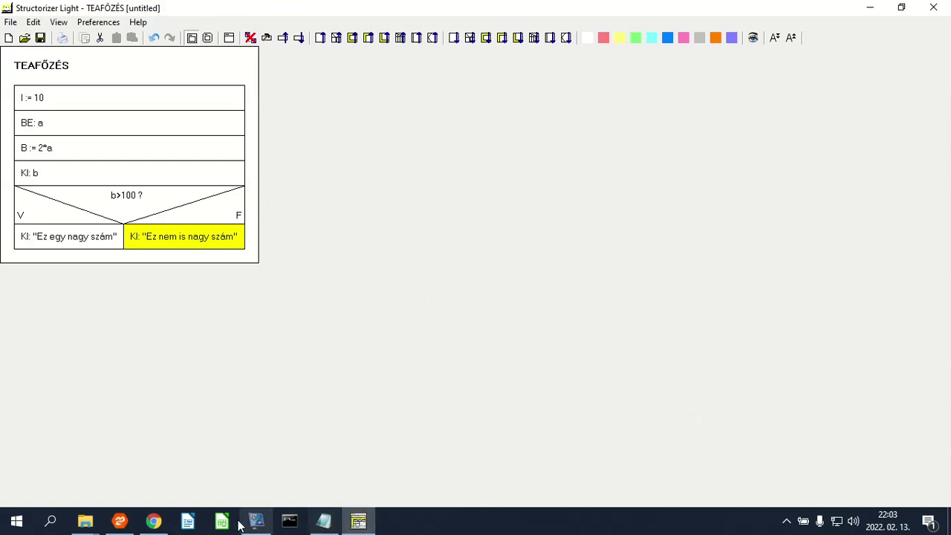
# Step: Switch to Chrome, review the loop symbols on the algorithm page, and return to Structorizer
pyautogui.click(153, 520)
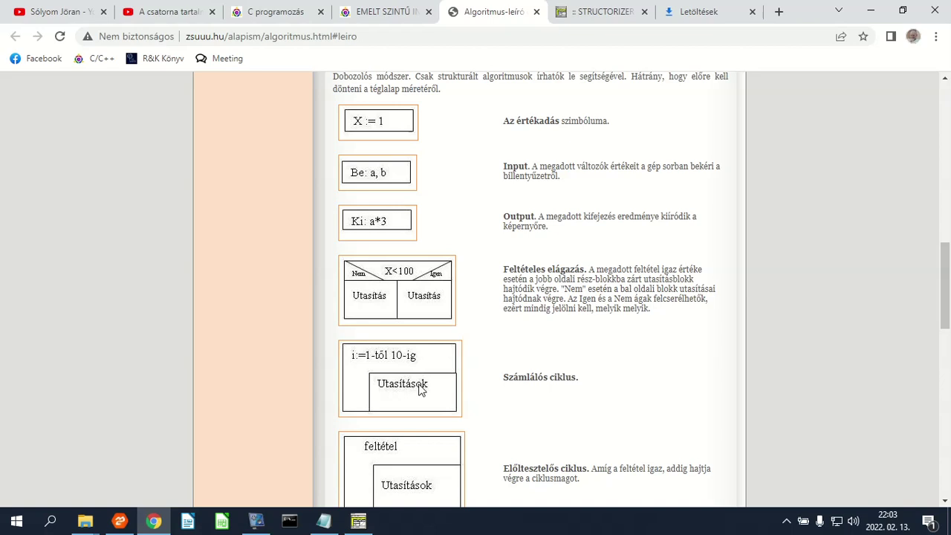
pyautogui.scroll(-2, 416, 388)
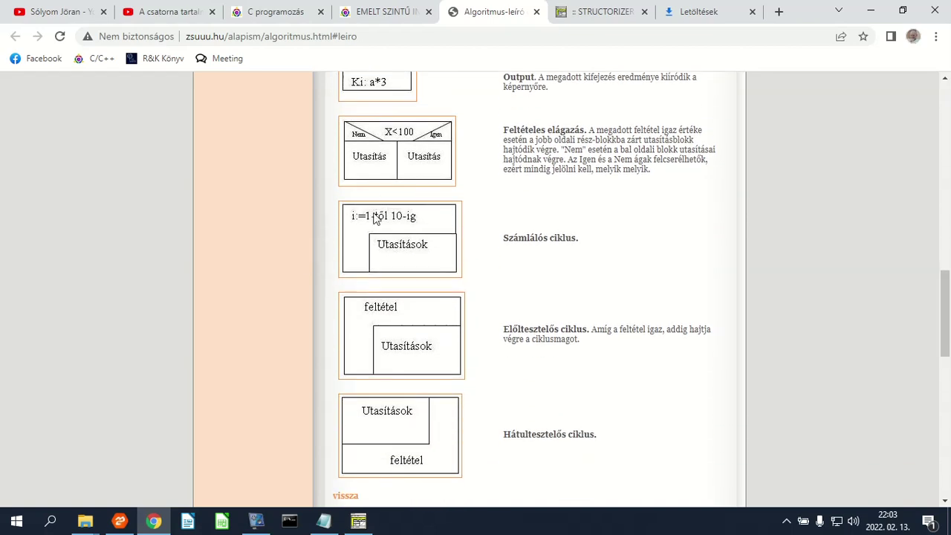
pyautogui.click(359, 521)
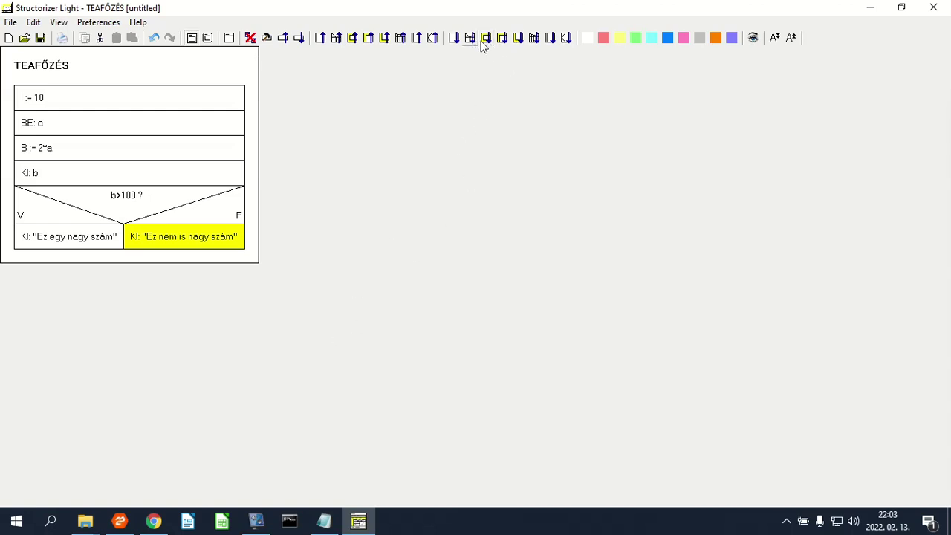
# Step: Add a FOR loop after the b>100 ? branch with the header I := 1 ; i<10 ; i := i+1
pyautogui.click(119, 205)
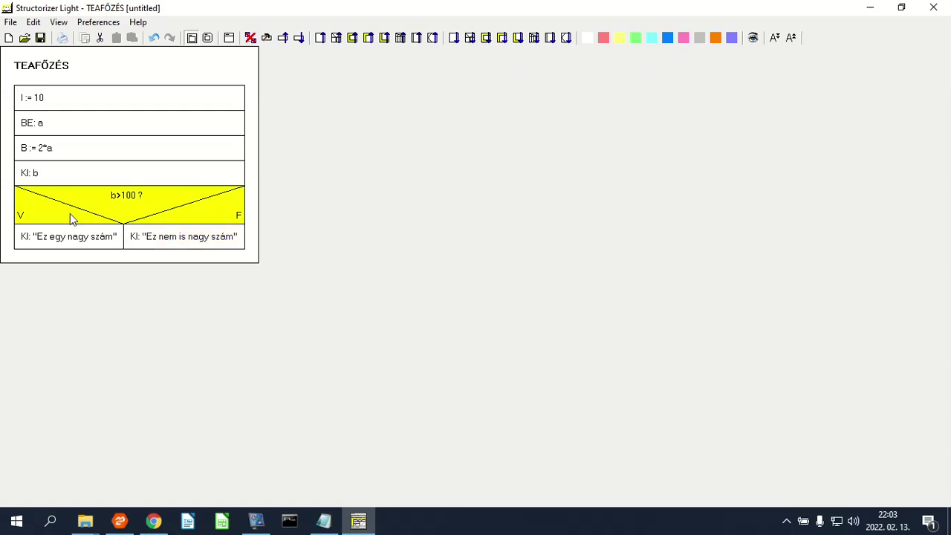
pyautogui.click(484, 38)
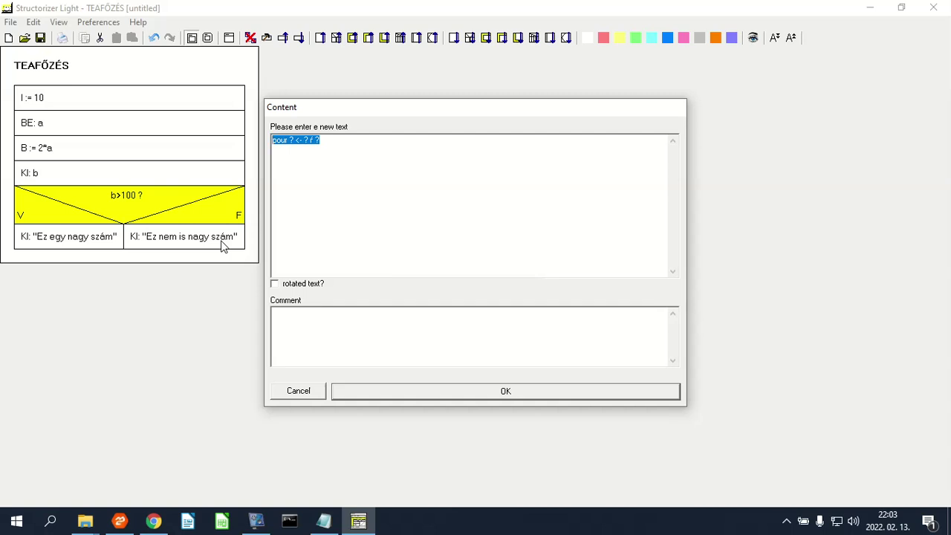
pyautogui.write('I')
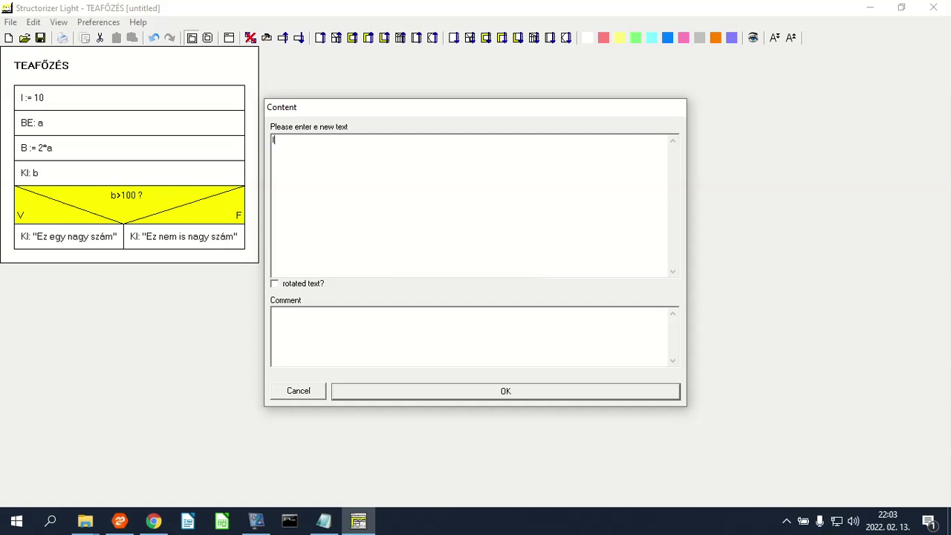
pyautogui.write(' := 1')
pyautogui.write('; i<i10')
pyautogui.press('Left')
pyautogui.press('Left')
pyautogui.press('Left')
pyautogui.press('Left')
pyautogui.press('Left')
pyautogui.press('Right')
pyautogui.write('i := i+1')
pyautogui.click(508, 396)
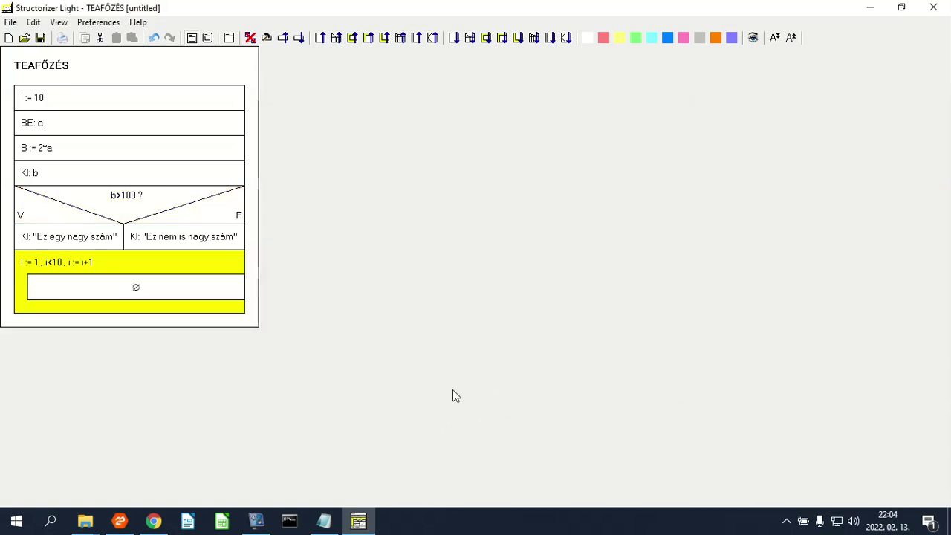
# Step: Change the loop variable at the start of the FOR loop header to lowercase i
pyautogui.doubleClick(42, 264)
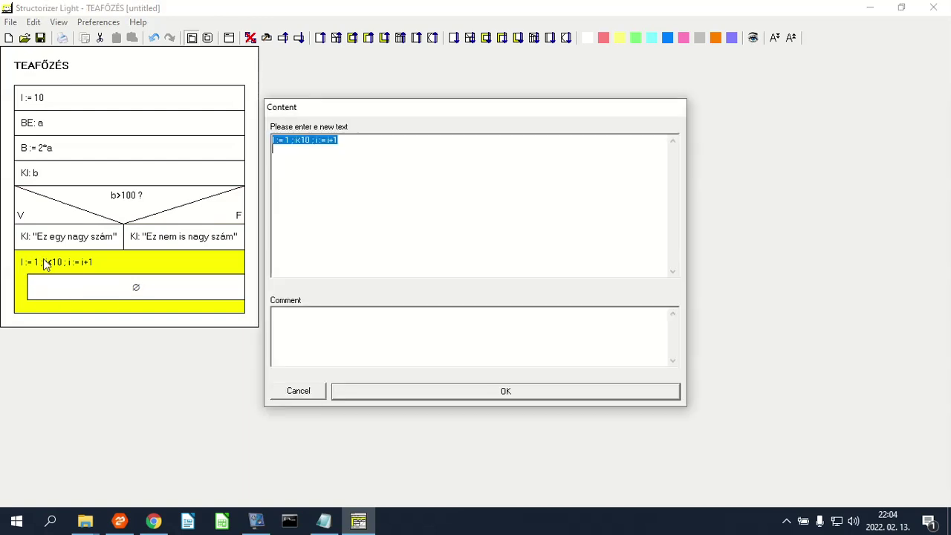
pyautogui.click(289, 185)
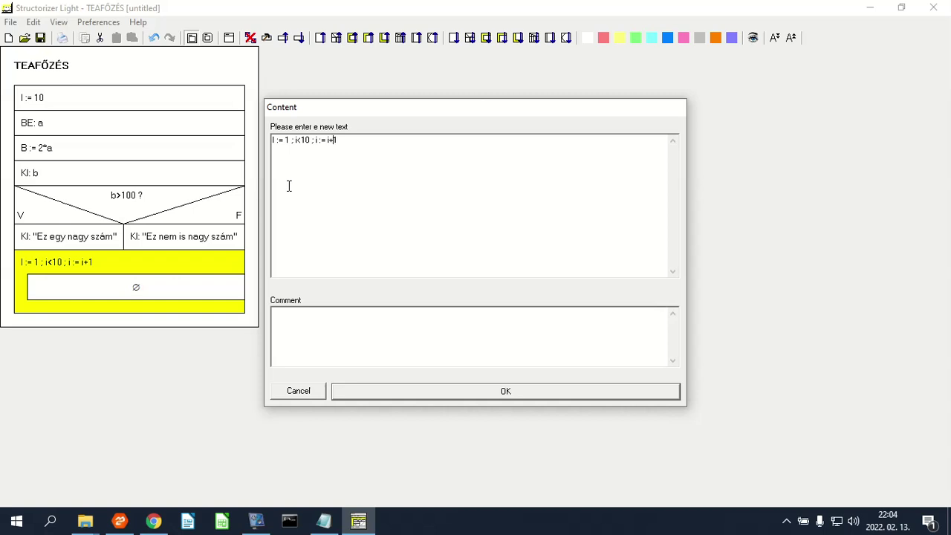
pyautogui.write('i')
pyautogui.click(418, 391)
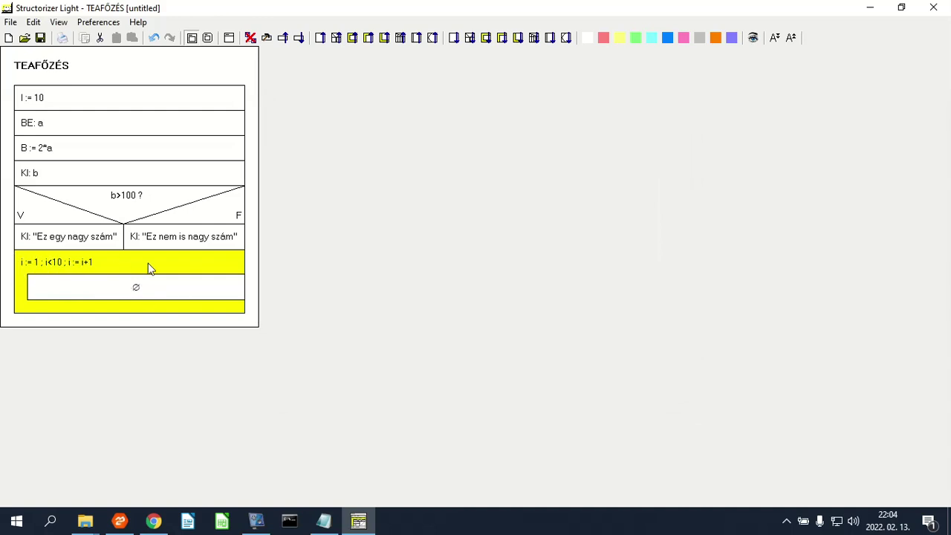
# Step: Add a WHILE loop with the condition b < 50 after the FOR loop
pyautogui.click(119, 282)
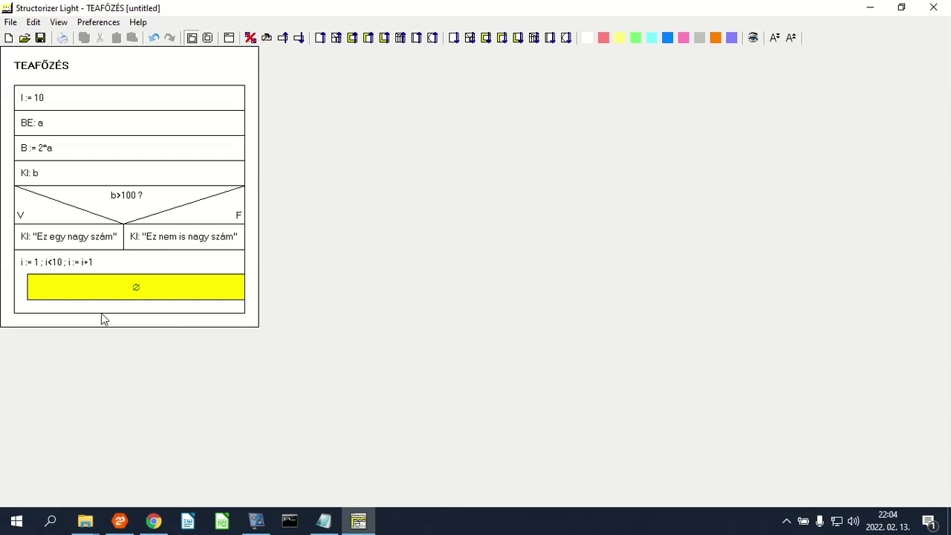
pyautogui.click(114, 268)
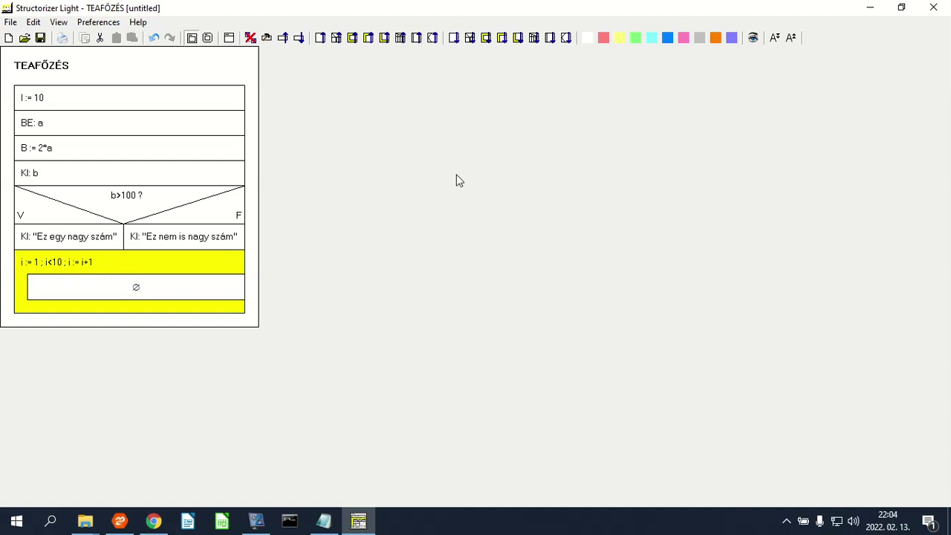
pyautogui.click(501, 43)
pyautogui.click(305, 140)
pyautogui.moveTo(305, 140); pyautogui.dragTo(187, 144)
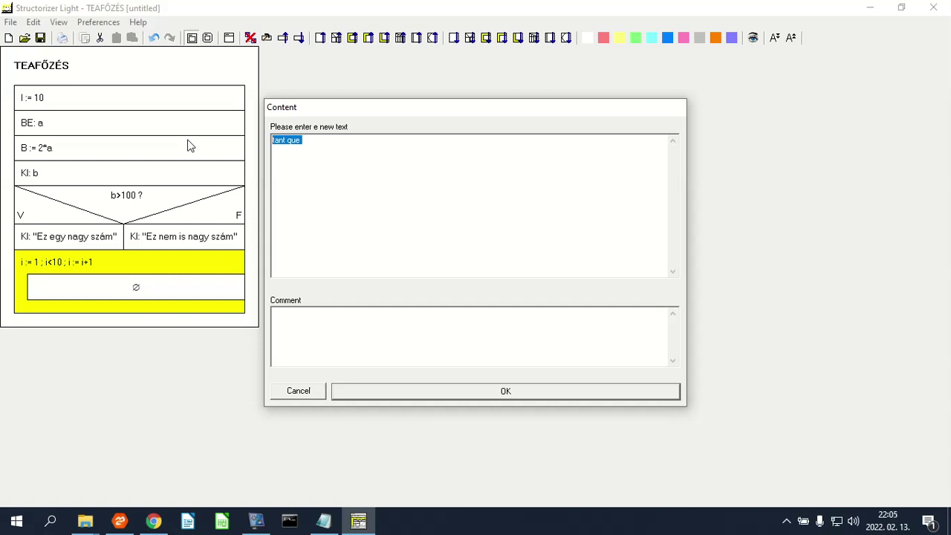
pyautogui.write('t')
pyautogui.press('BackSpace')
pyautogui.write('b')
pyautogui.press('BackSpace')
pyautogui.write('b < 50')
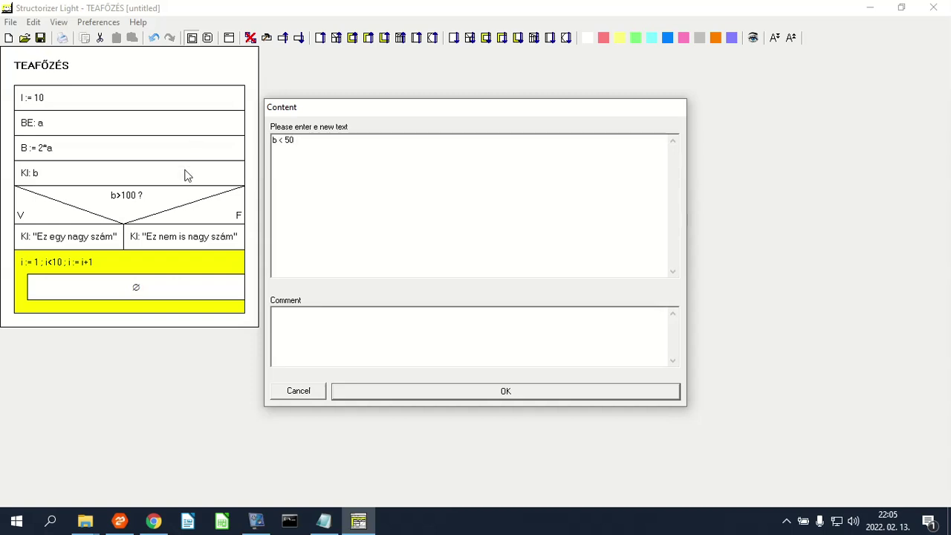
pyautogui.click(422, 391)
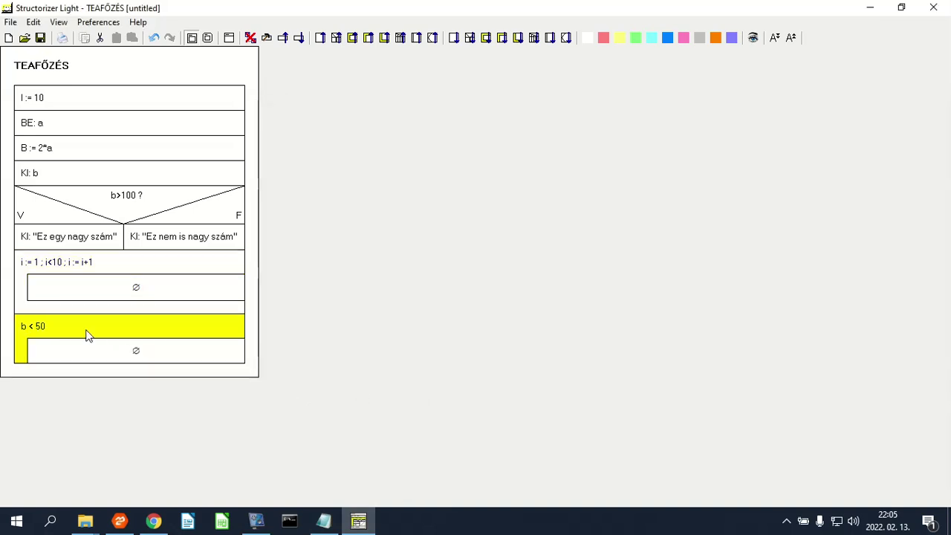
# Step: Insert the instruction b := 20 directly before the b < 50 loop
pyautogui.click(320, 38)
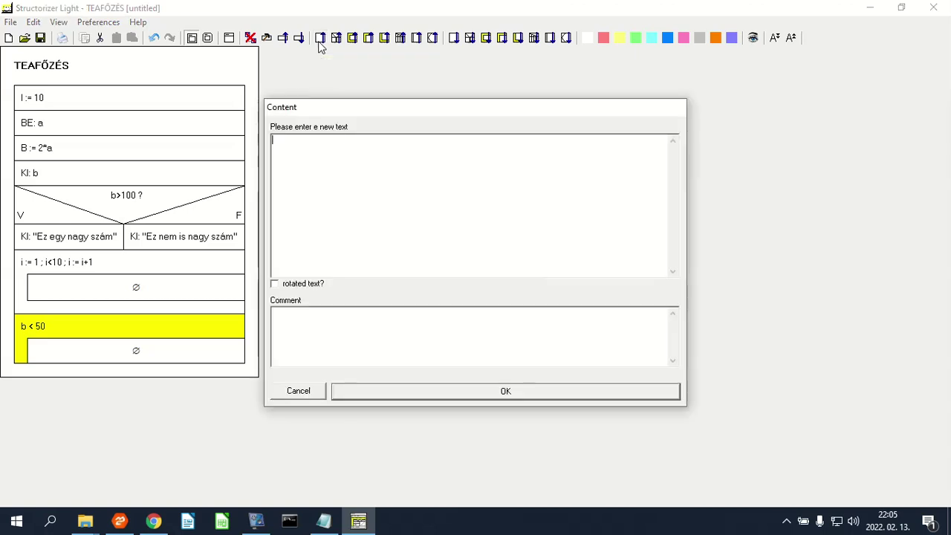
pyautogui.write('b := 20')
pyautogui.click(478, 392)
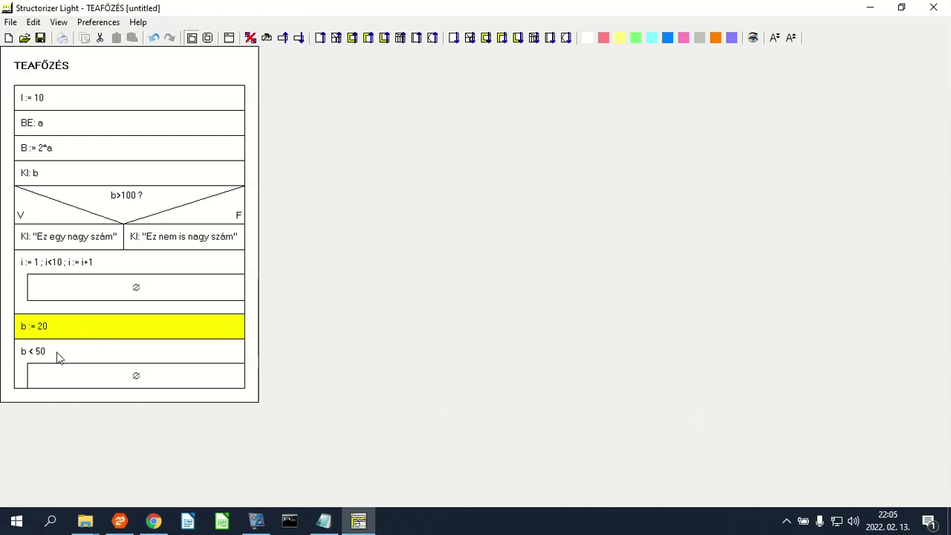
# Step: Fill the body of the b < 50 loop with the instruction b := b+10
pyautogui.click(87, 380)
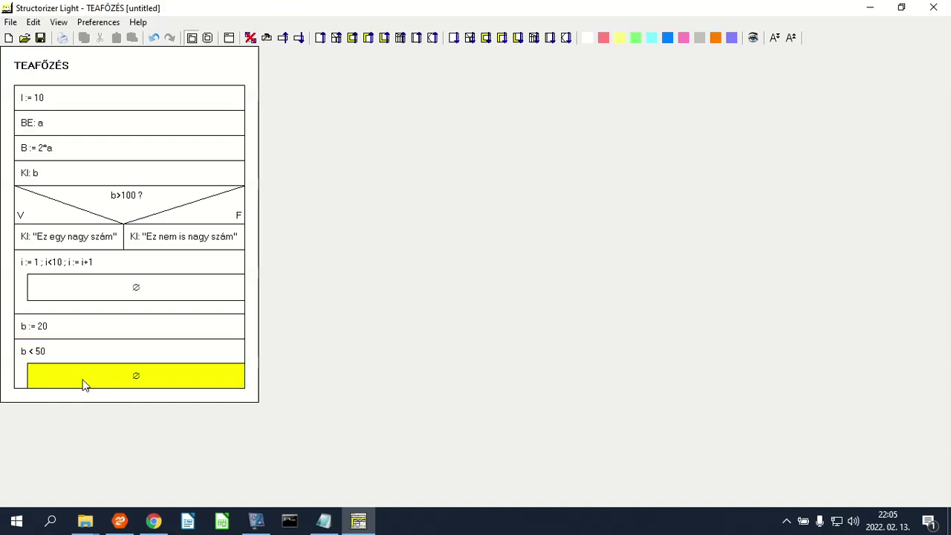
pyautogui.doubleClick(84, 384)
pyautogui.write('b')
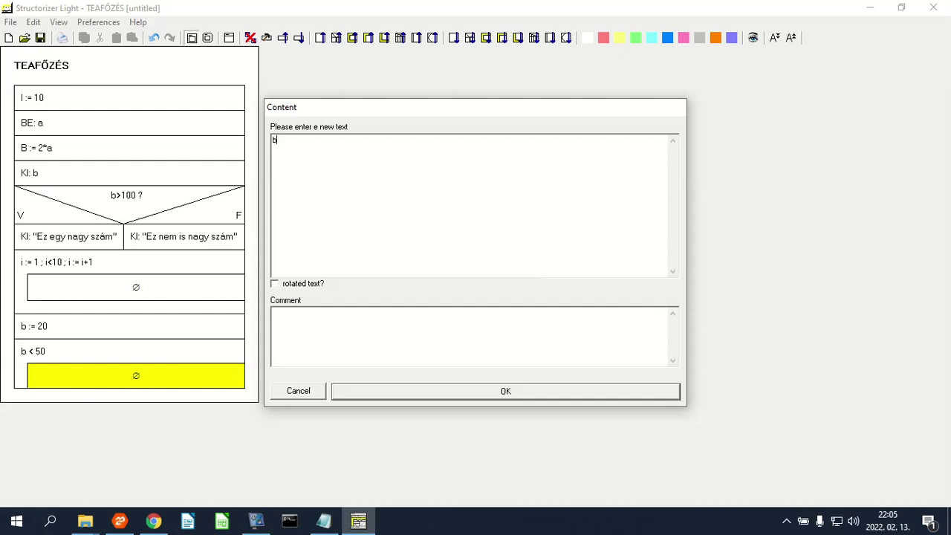
pyautogui.write(' := B+10')
pyautogui.click(484, 394)
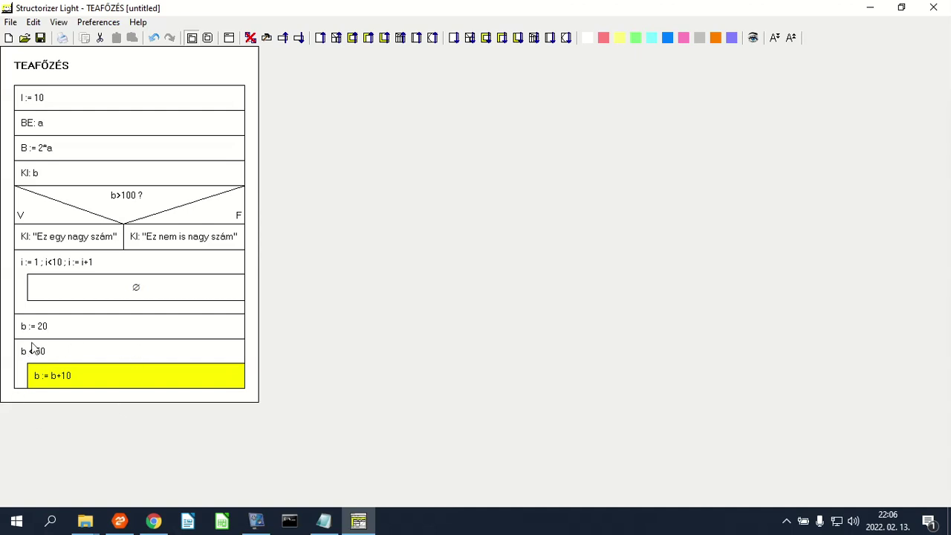
# Step: Add a REPEAT loop with the condition a > 100 after the b < 50 loop
pyautogui.click(43, 349)
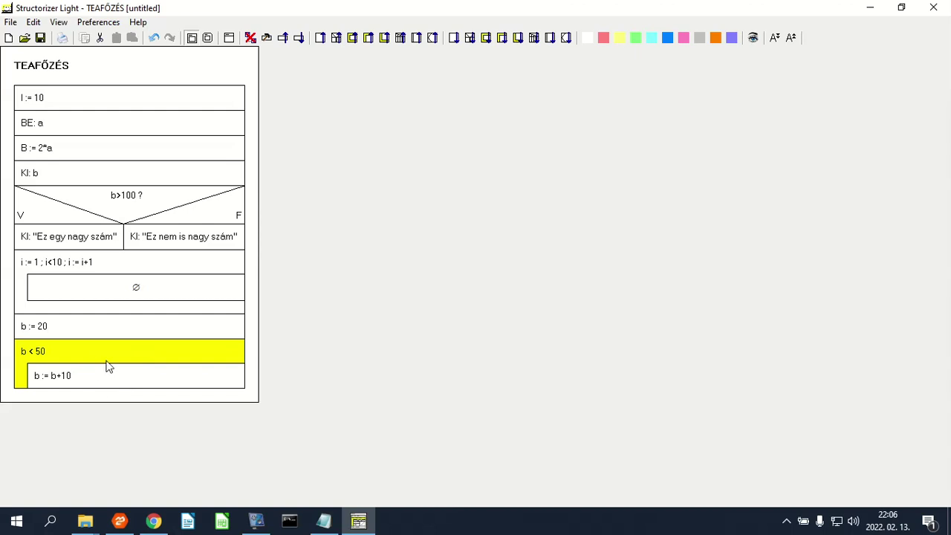
pyautogui.click(518, 38)
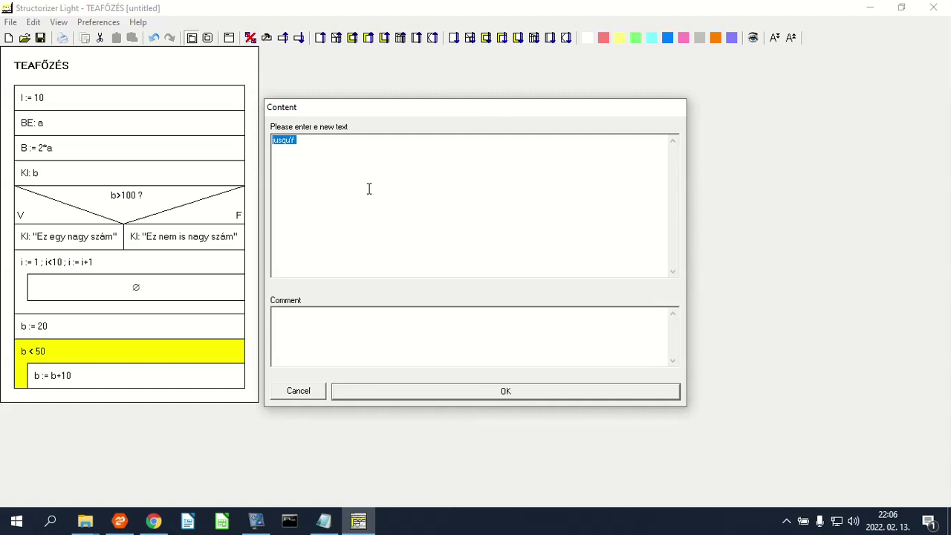
pyautogui.write('a > 100')
pyautogui.click(460, 394)
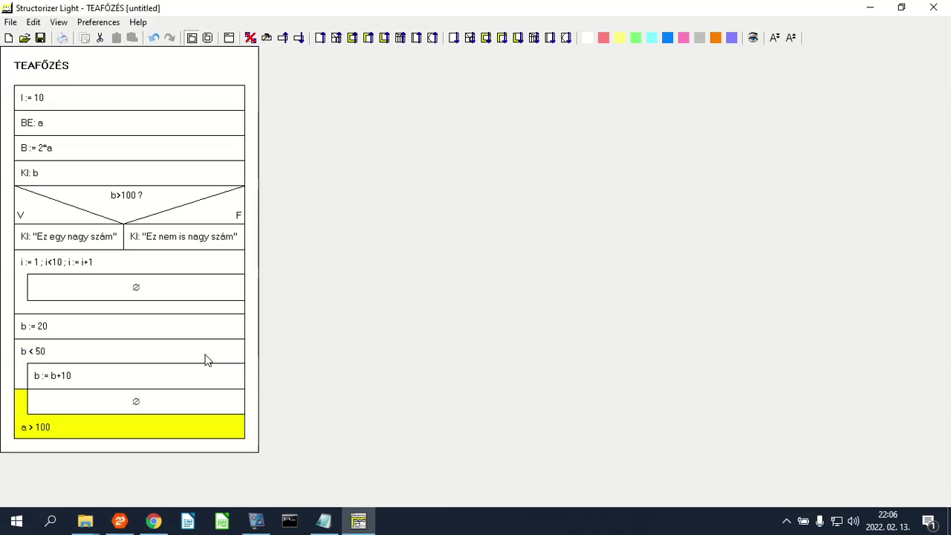
# Step: Change the value assigned to b before the b < 50 loop to 62
pyautogui.doubleClick(63, 336)
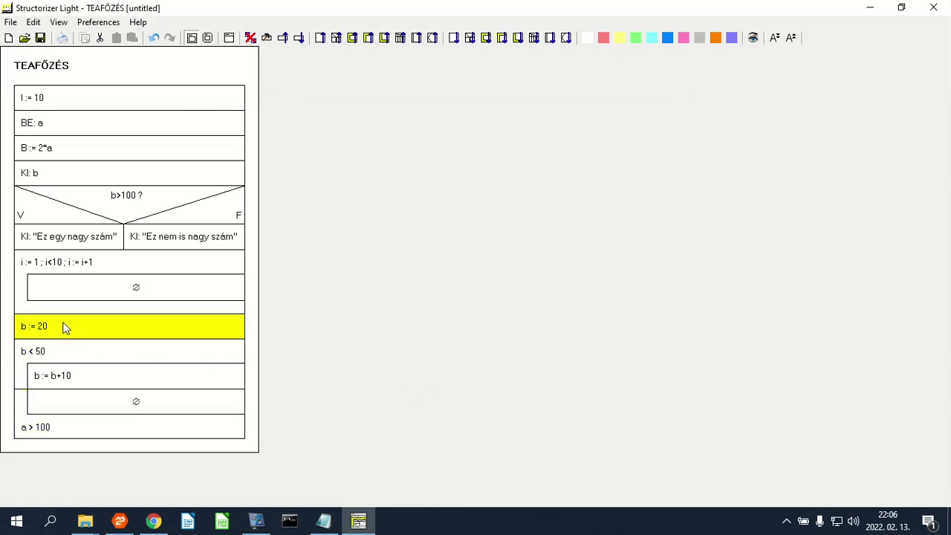
pyautogui.click(300, 142)
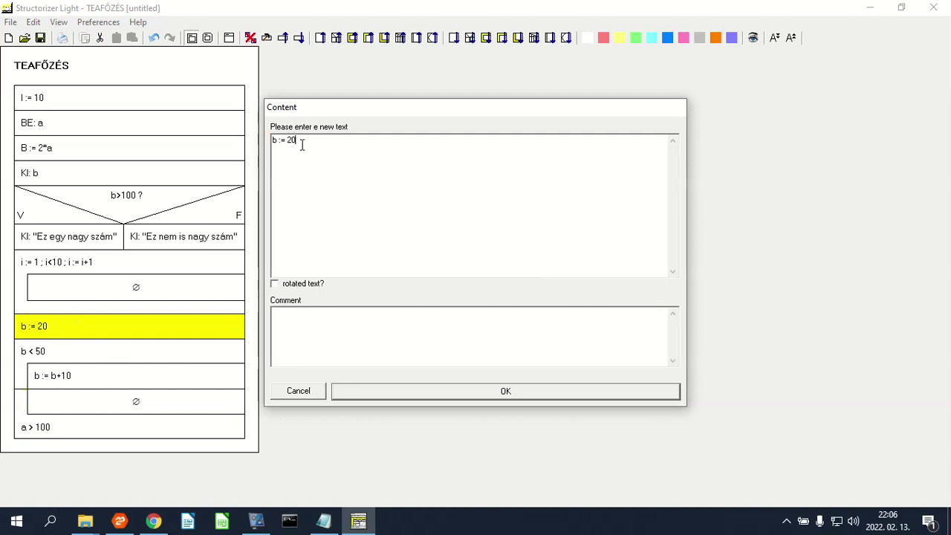
pyautogui.press('BackSpace')
pyautogui.press('BackSpace')
pyautogui.write('62')
pyautogui.click(560, 394)
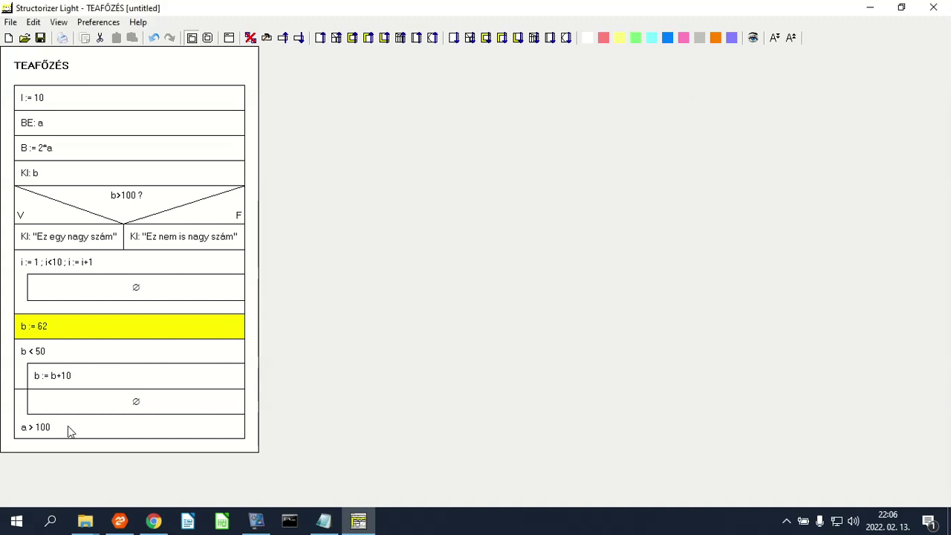
pyautogui.click(47, 382)
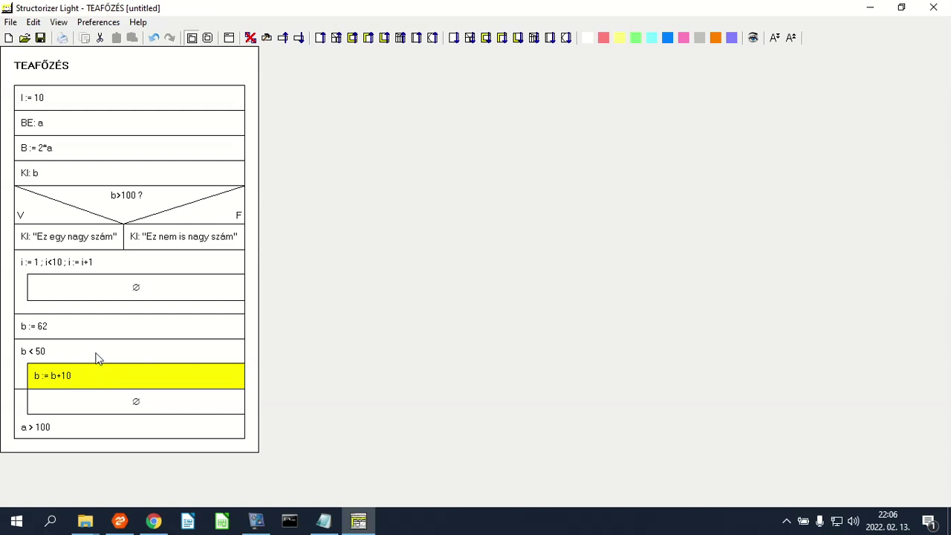
pyautogui.click(45, 327)
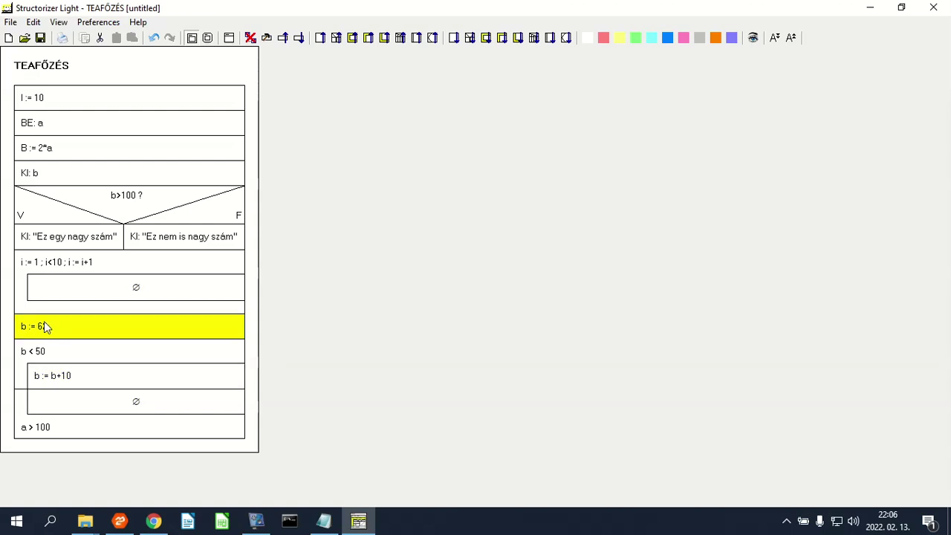
pyautogui.click(21, 352)
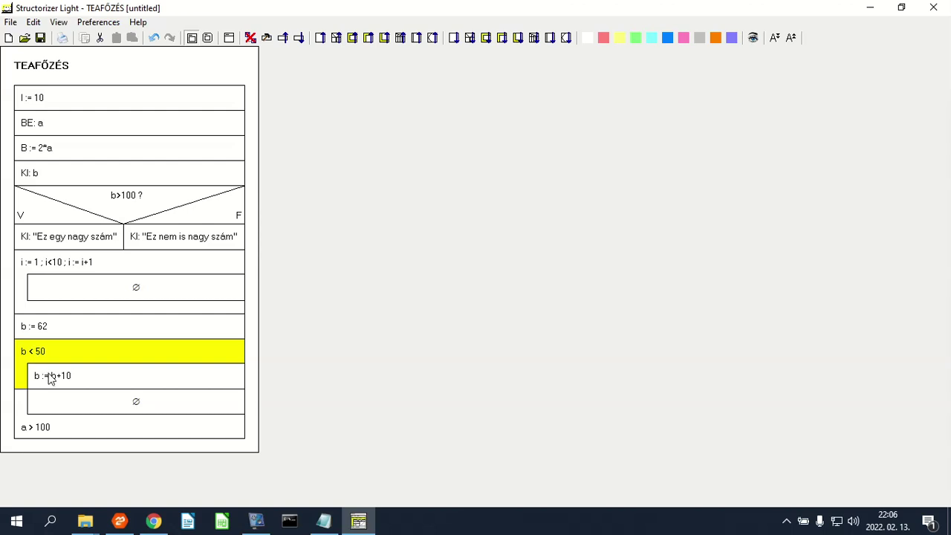
# Step: Compare the b < 50 loop and its body with the a > 100 REPEAT loop and its empty body
pyautogui.click(51, 378)
pyautogui.click(21, 352)
pyautogui.click(20, 419)
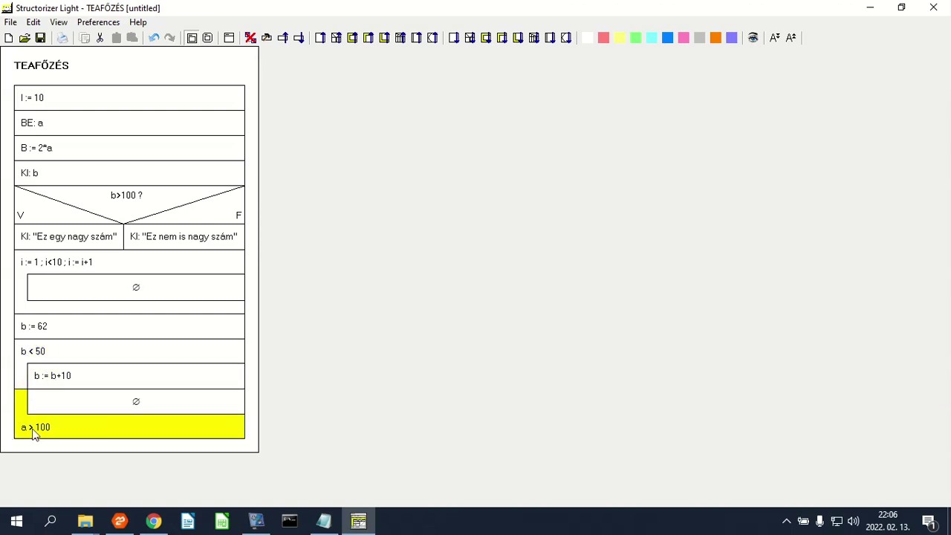
pyautogui.click(52, 408)
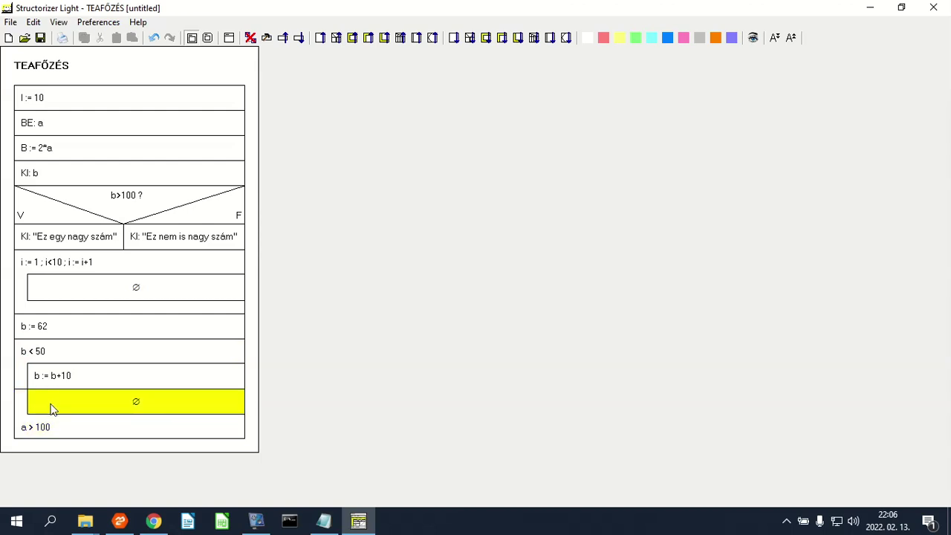
pyautogui.click(32, 435)
pyautogui.click(47, 413)
# Step: Examine the structogram's elements in order, from the I := 10 instruction through the b>100 branch to the a > 100 loop
pyautogui.click(50, 101)
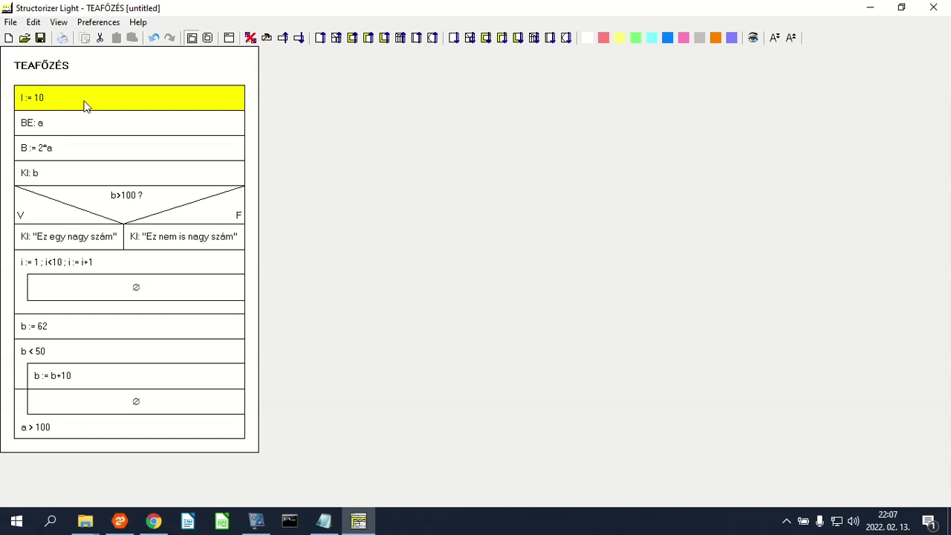
pyautogui.click(63, 132)
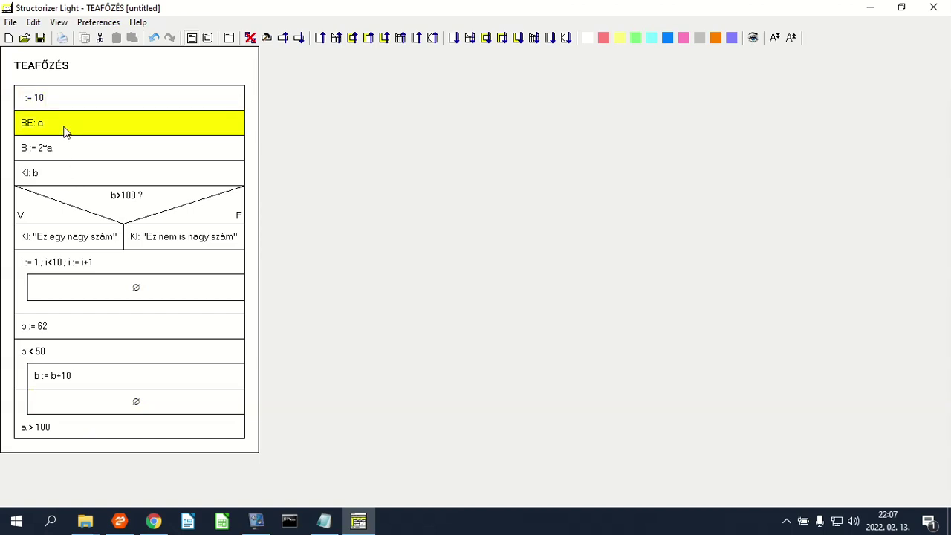
pyautogui.click(52, 178)
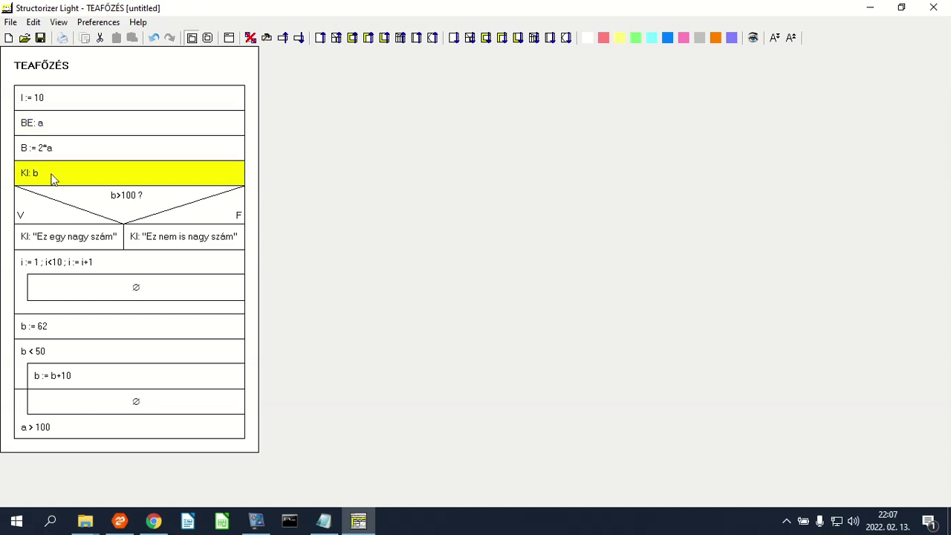
pyautogui.click(68, 143)
pyautogui.click(97, 204)
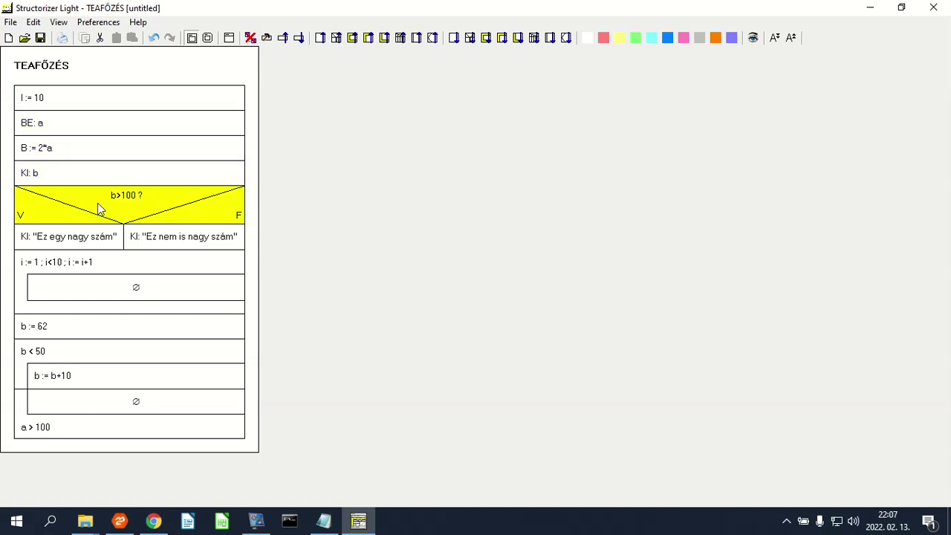
pyautogui.click(50, 263)
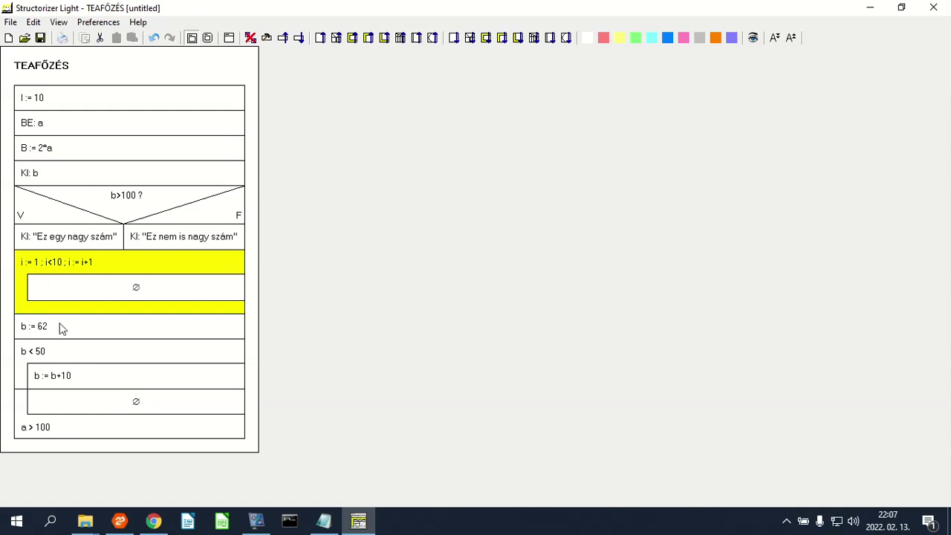
pyautogui.click(53, 353)
pyautogui.click(67, 432)
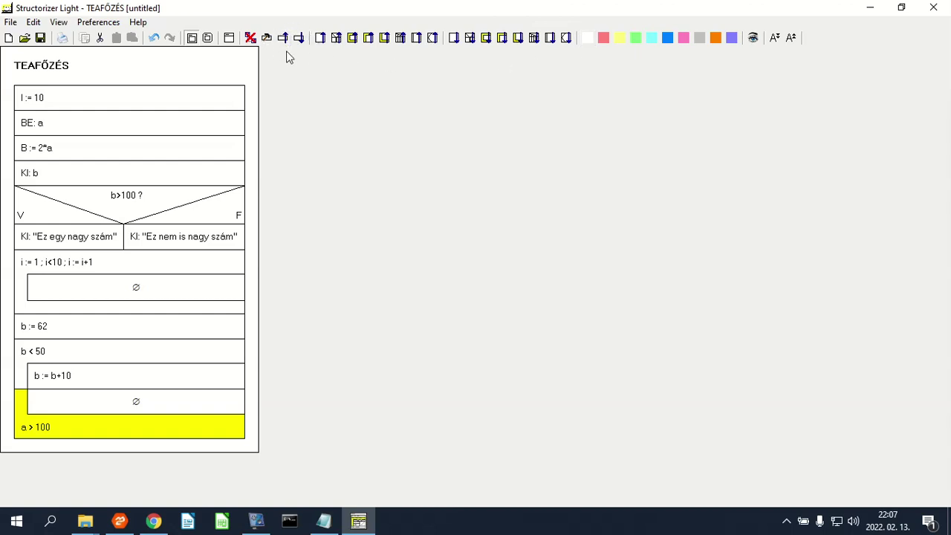
# Step: Move the KI: b instruction up above B := 2*a and back down below it
pyautogui.click(66, 174)
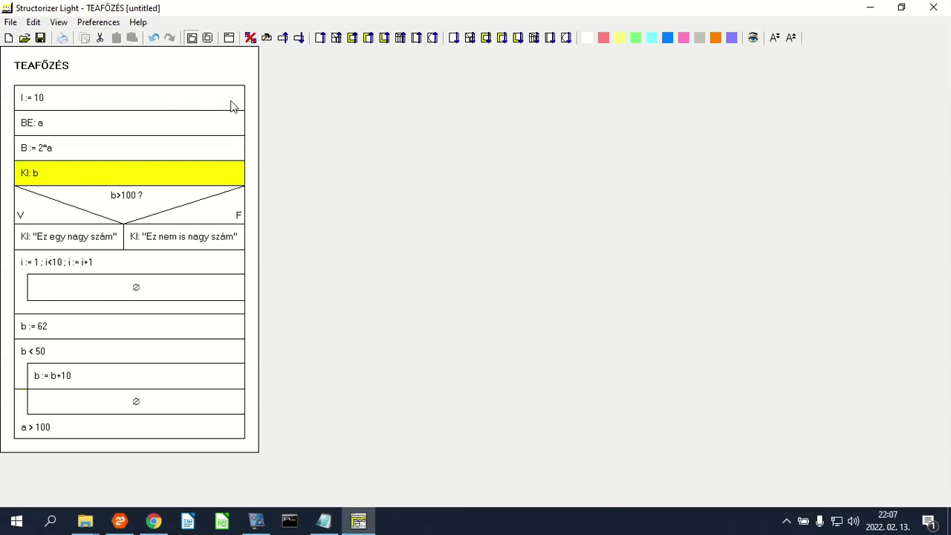
pyautogui.click(283, 38)
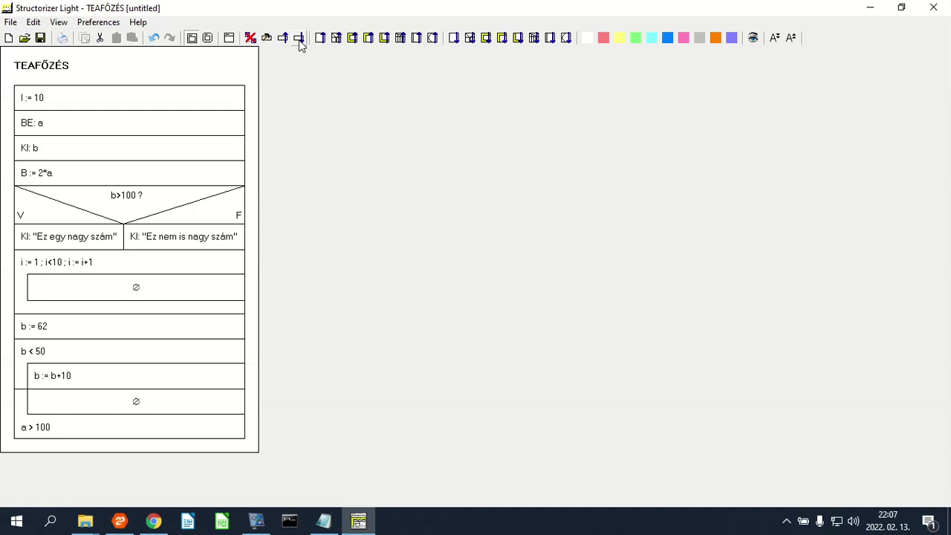
pyautogui.click(187, 147)
pyautogui.click(299, 38)
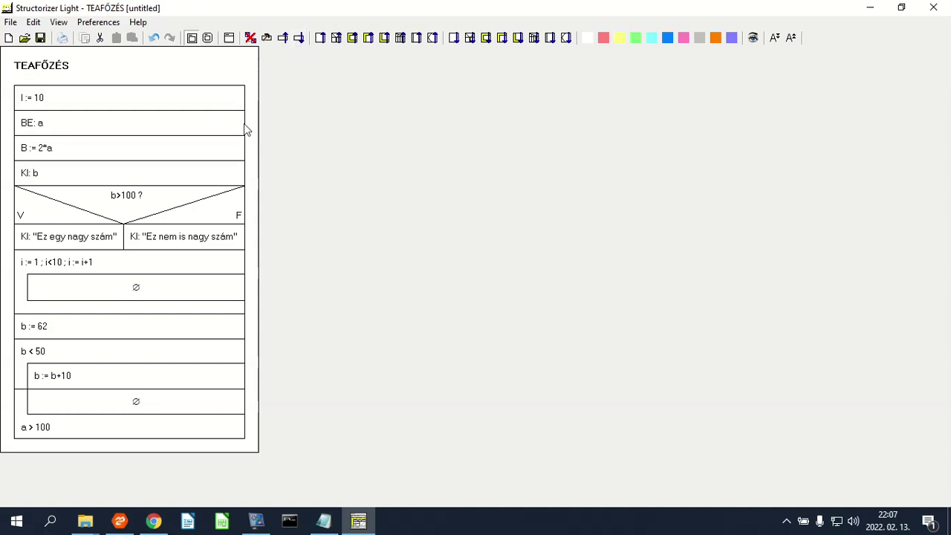
# Step: Change the variable in the B := 2*a instruction to lowercase so it reads b := 2*a
pyautogui.click(32, 147)
pyautogui.doubleClick(23, 148)
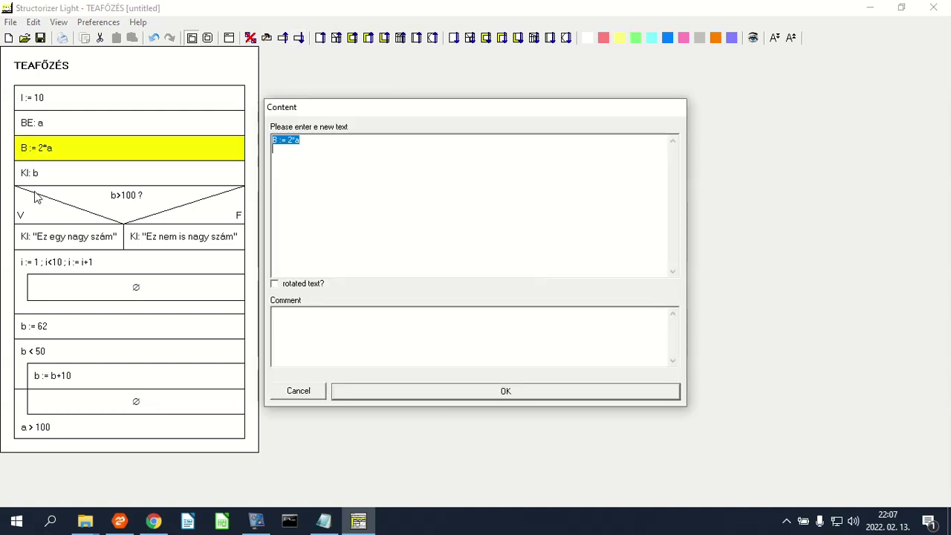
pyautogui.press('End')
pyautogui.press('Left')
pyautogui.press('Left')
pyautogui.write('b')
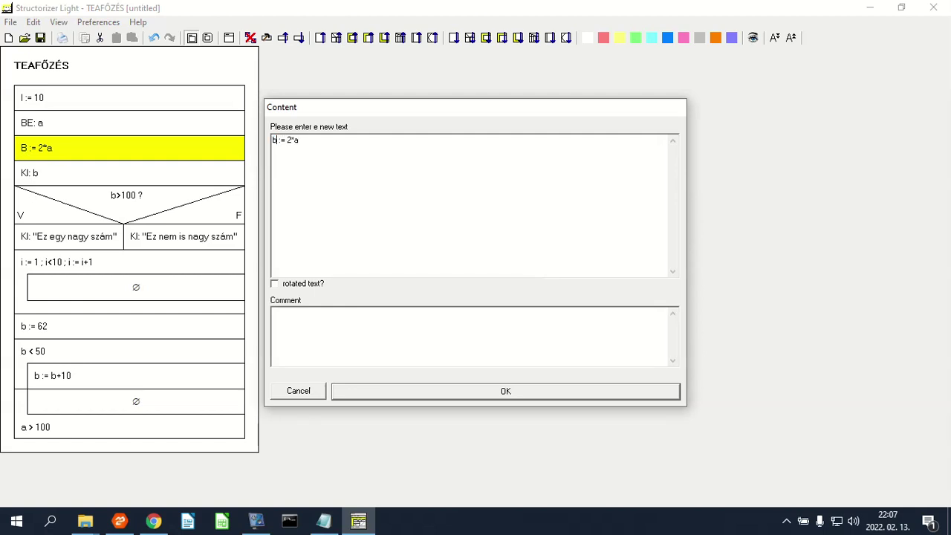
pyautogui.click(559, 392)
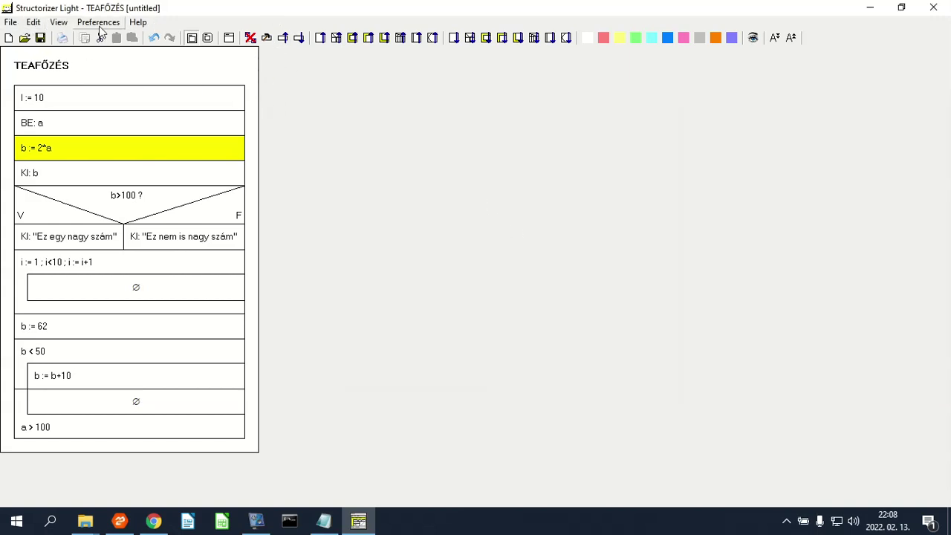
# Step: Start saving the structogram under a new name and browse to the Programozas folder in the user's profile on drive C
pyautogui.click(11, 22)
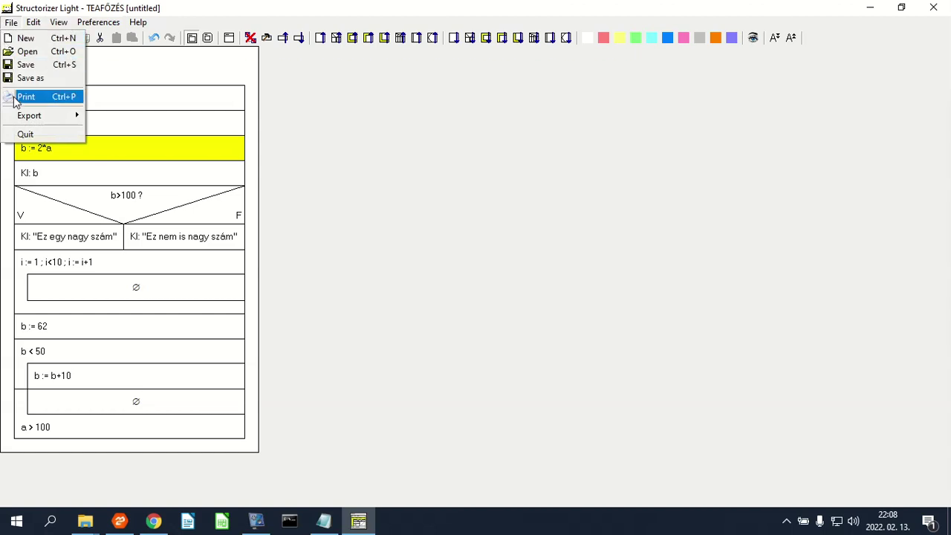
pyautogui.click(16, 79)
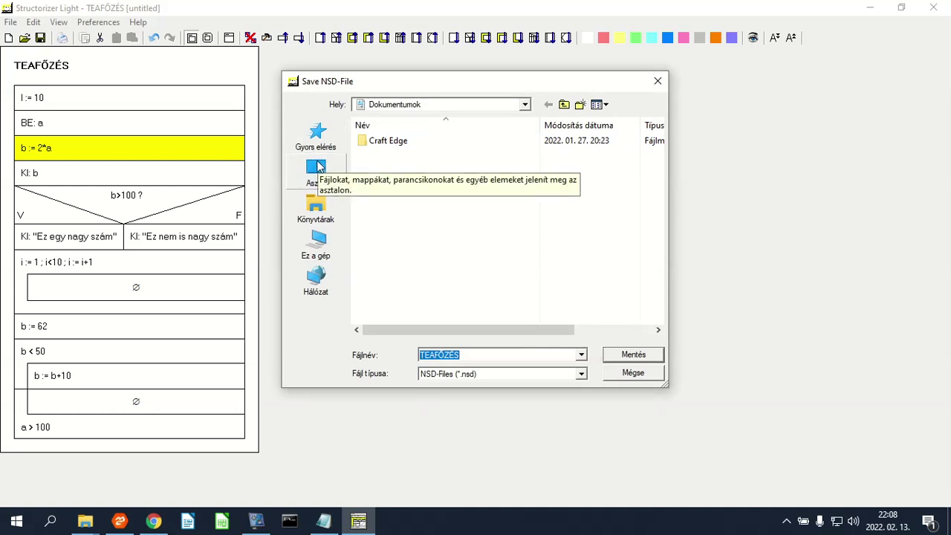
pyautogui.click(318, 245)
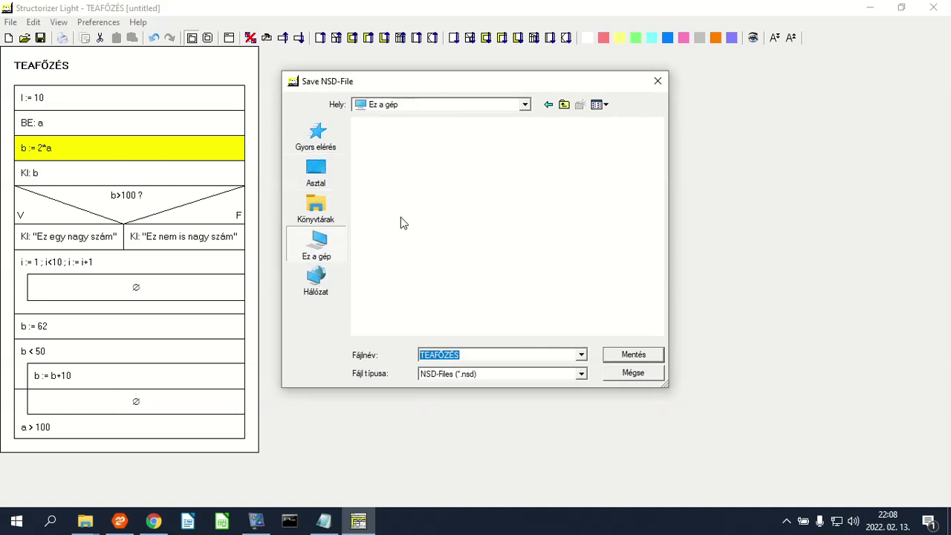
pyautogui.click(437, 110)
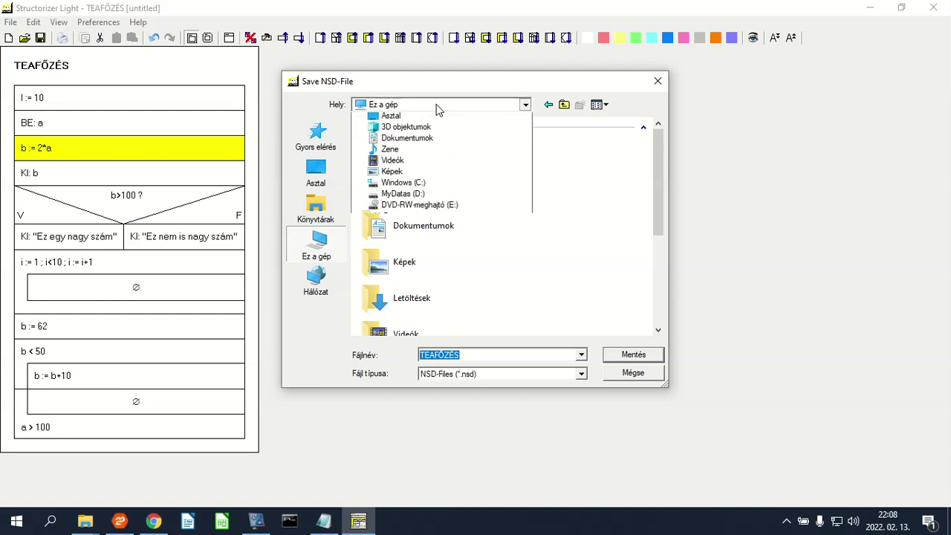
pyautogui.click(436, 105)
pyautogui.click(436, 105)
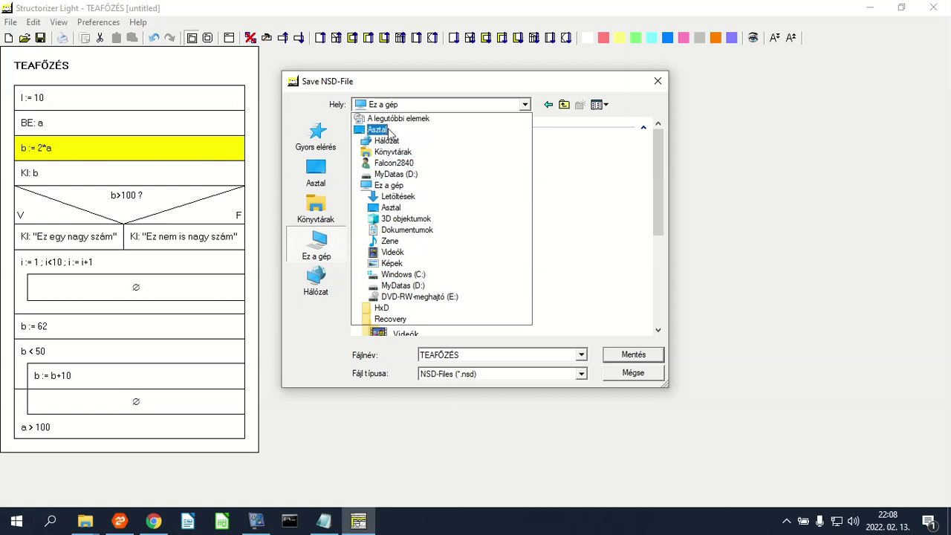
pyautogui.click(404, 276)
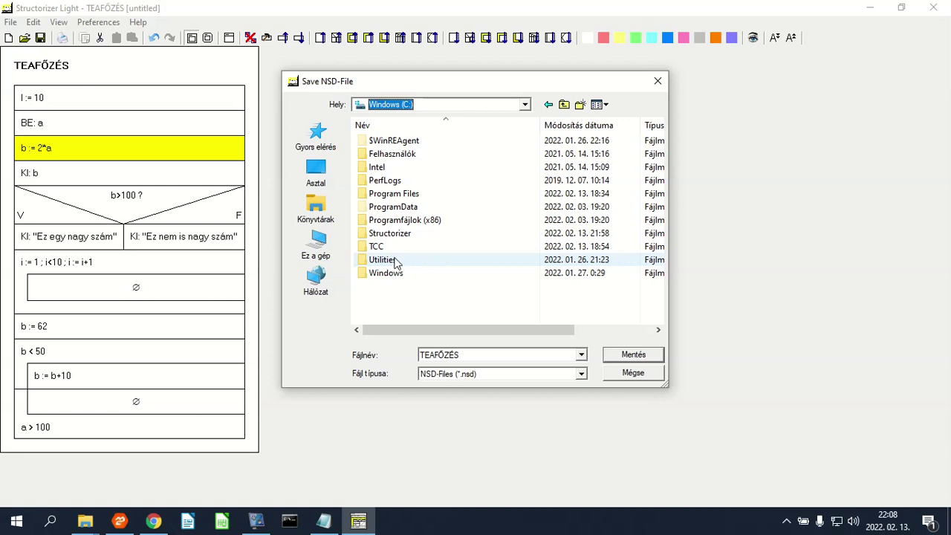
pyautogui.doubleClick(390, 155)
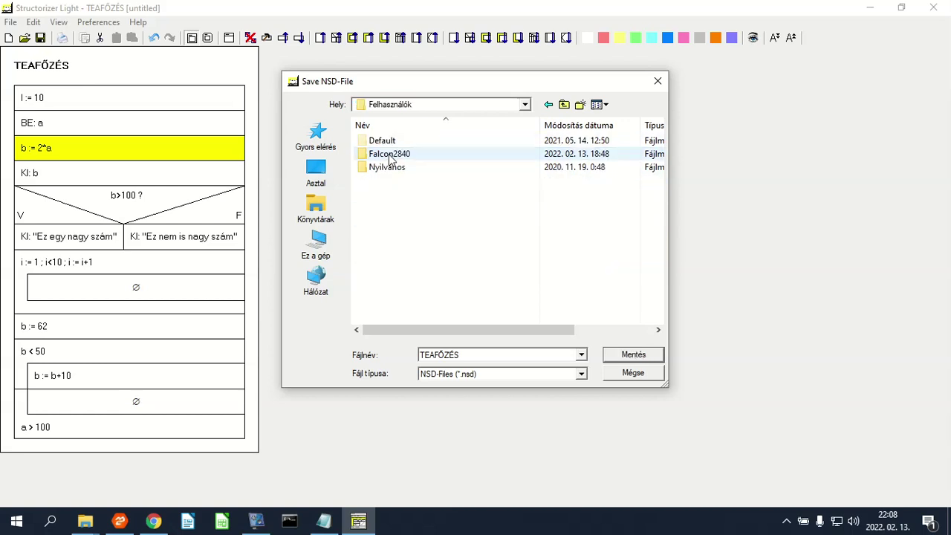
pyautogui.doubleClick(391, 155)
pyautogui.scroll(-2, 412, 286)
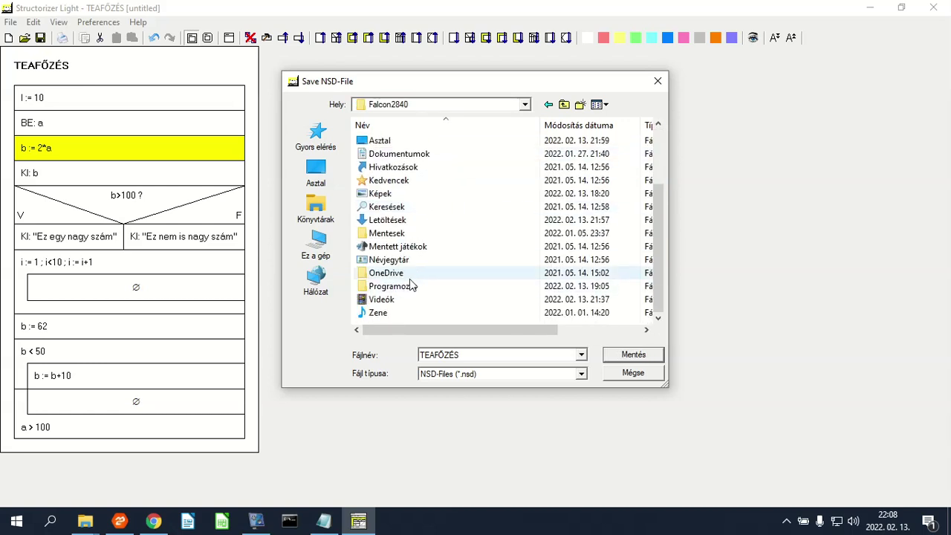
pyautogui.doubleClick(398, 286)
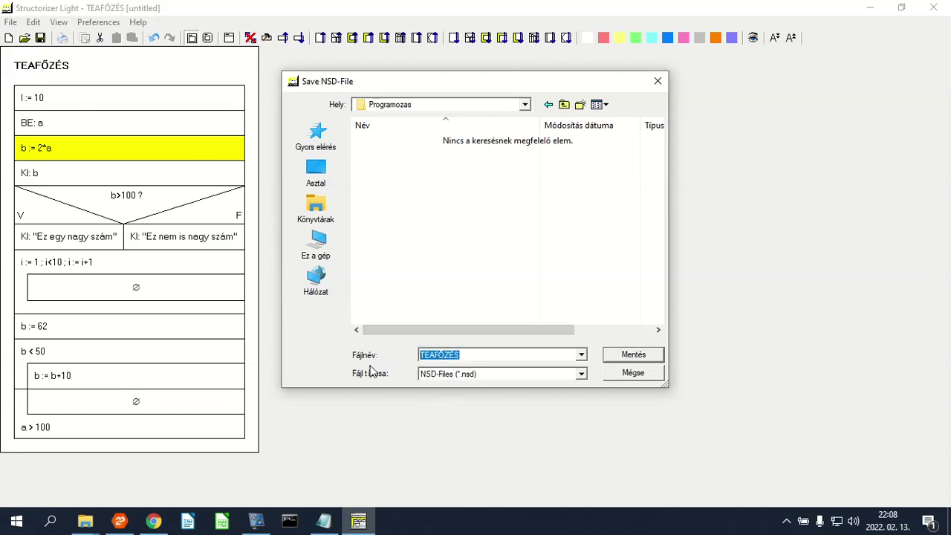
# Step: Save the structogram as teafozes in the NSD format and close Structorizer
pyautogui.write('te')
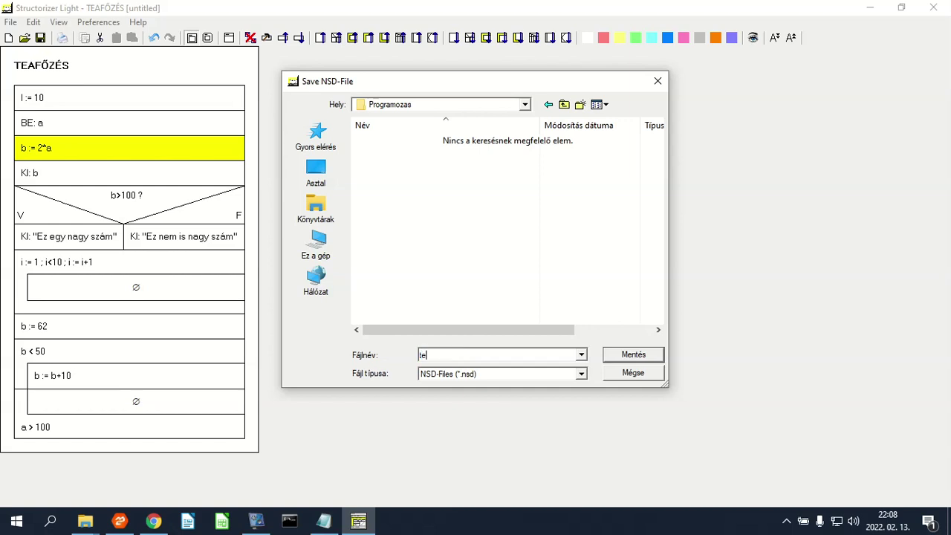
pyautogui.write('afozes')
pyautogui.click(632, 354)
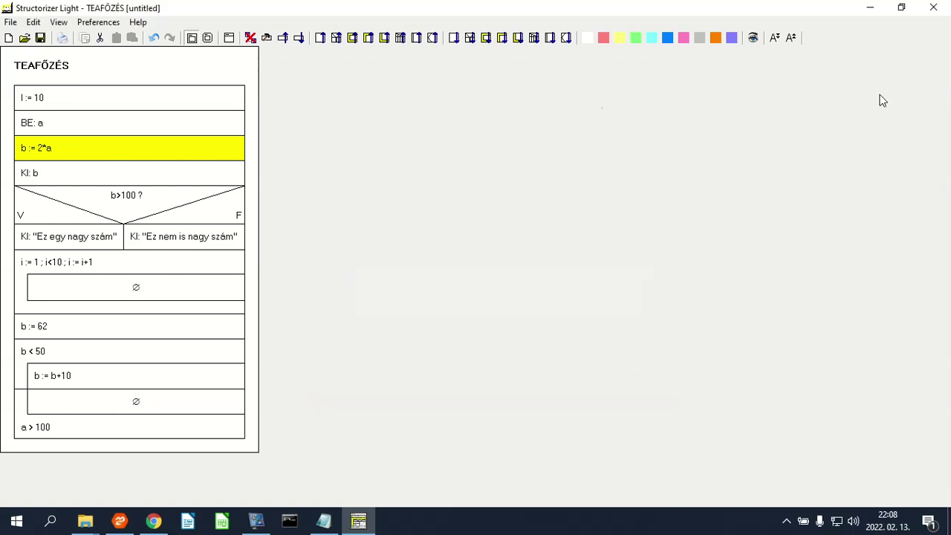
pyautogui.click(933, 7)
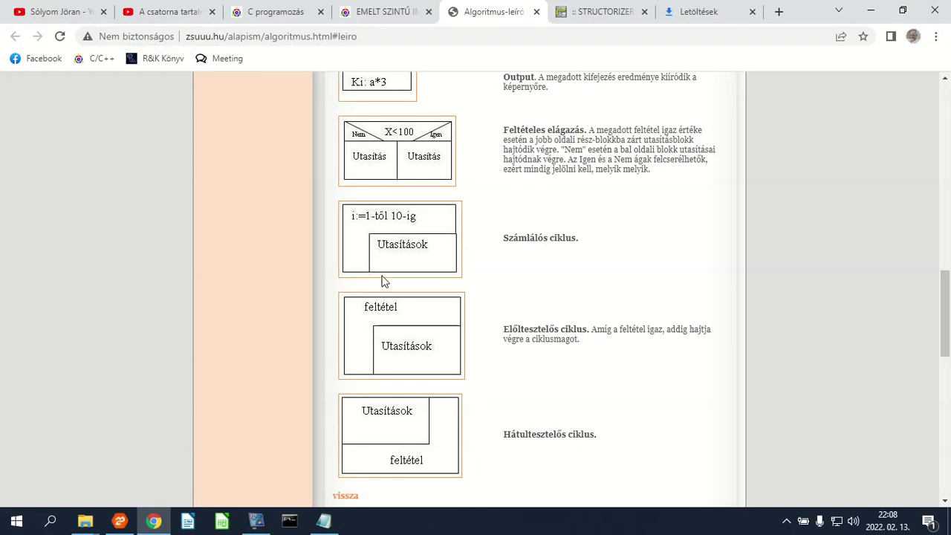
# Step: Look over the Leíró nyelv section and its table on the algorithm web page in Chrome
pyautogui.scroll(-2, 384, 278)
pyautogui.scroll(-5, 387, 288)
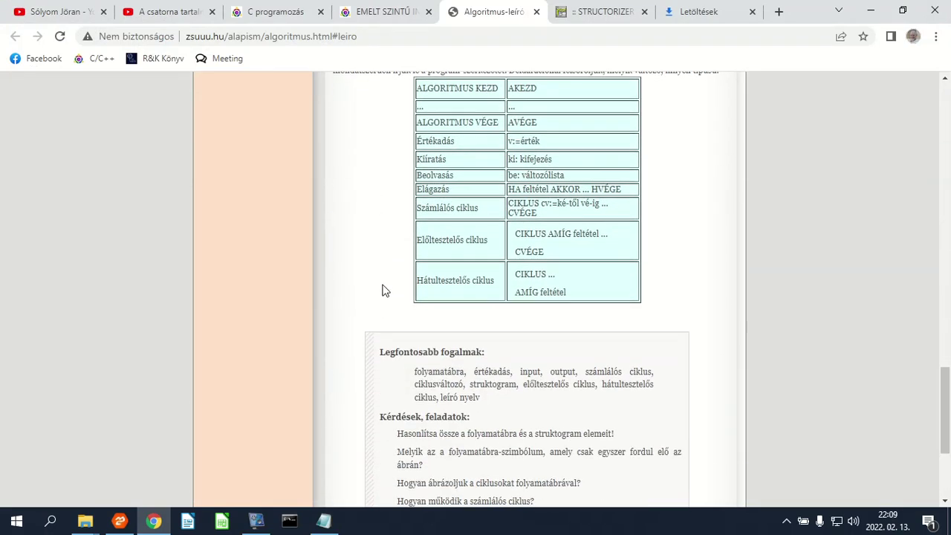
pyautogui.scroll(3, 382, 286)
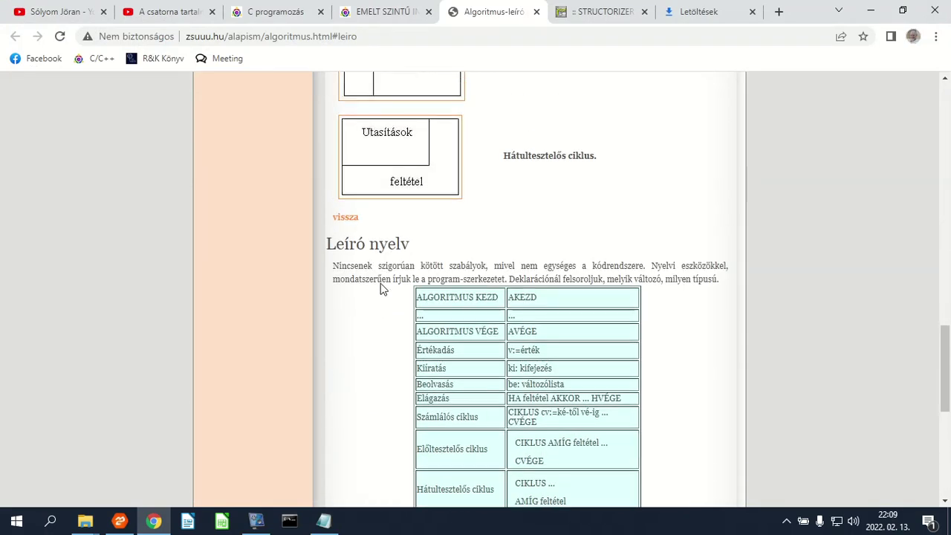
# Step: Check the tea-making text in Notepad and view the lesson PDF's leíró nyelv link in a new Chrome tab
pyautogui.click(361, 13)
pyautogui.scroll(3, 433, 313)
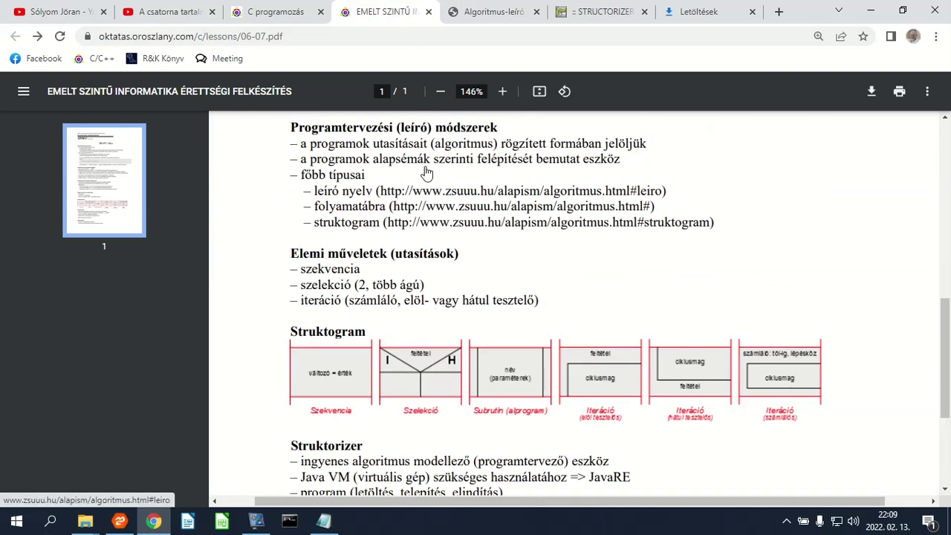
pyautogui.click(331, 525)
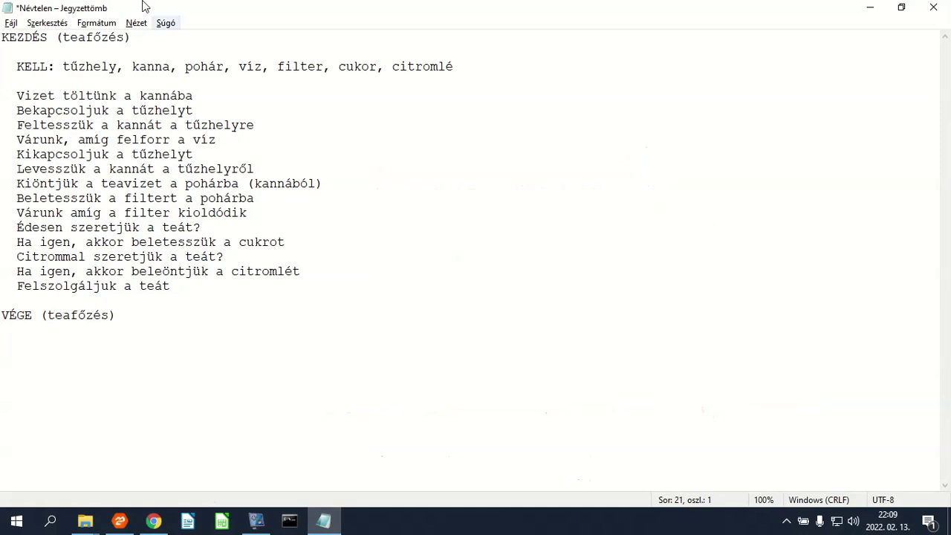
pyautogui.click(870, 8)
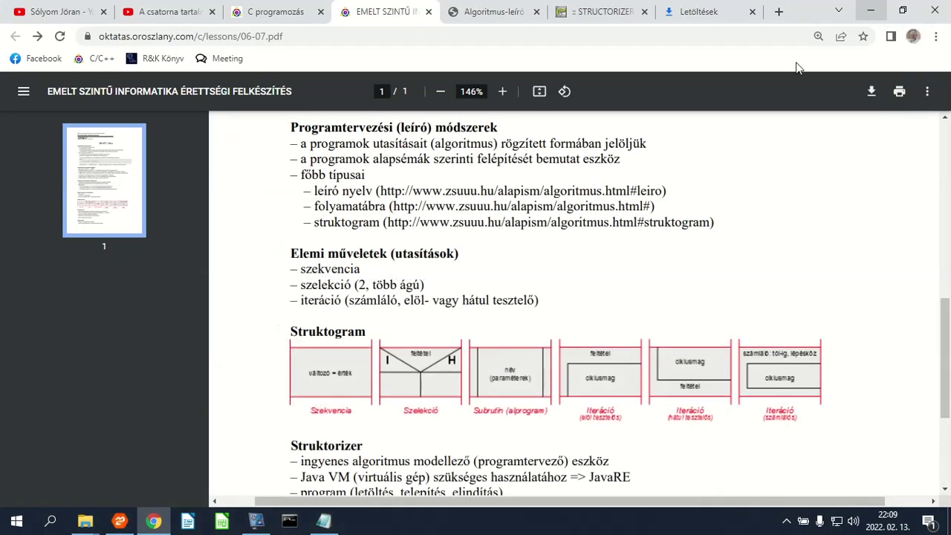
pyautogui.middleClick(541, 191)
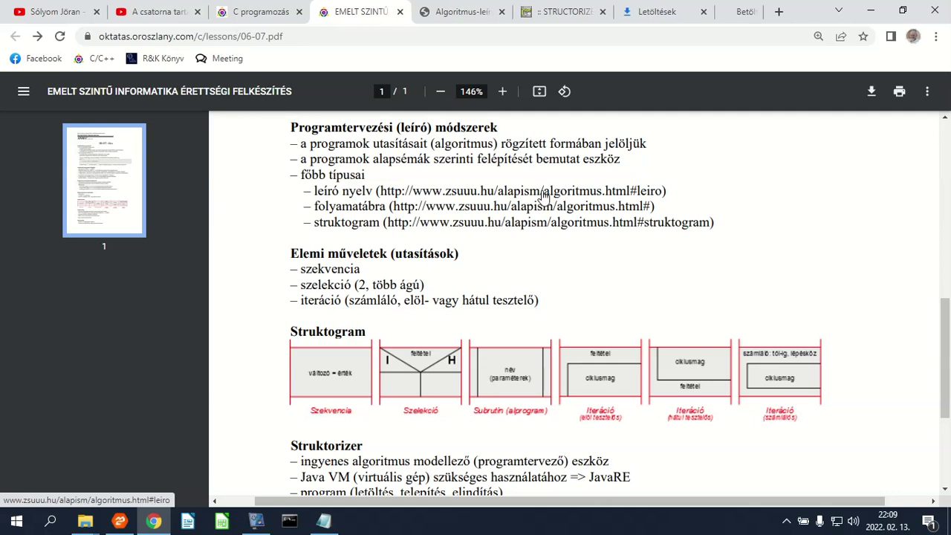
pyautogui.click(704, 13)
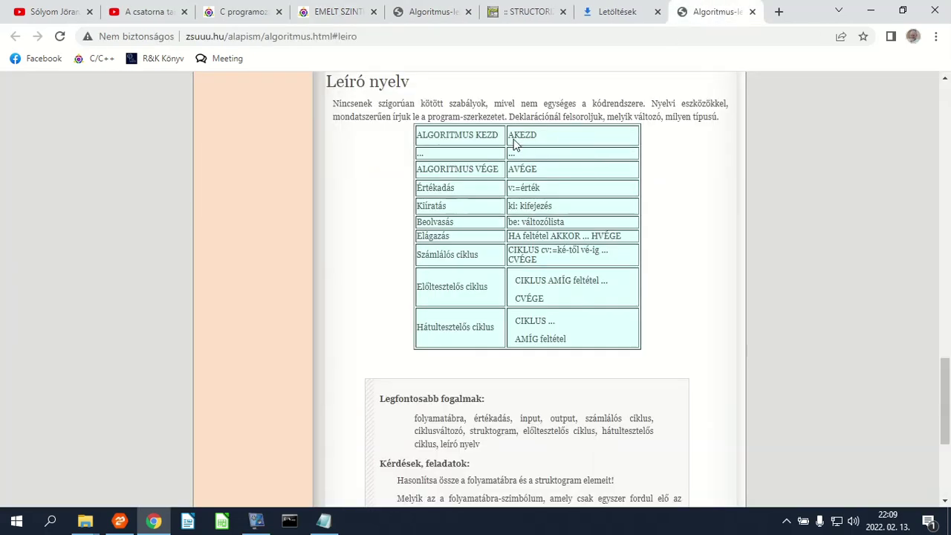